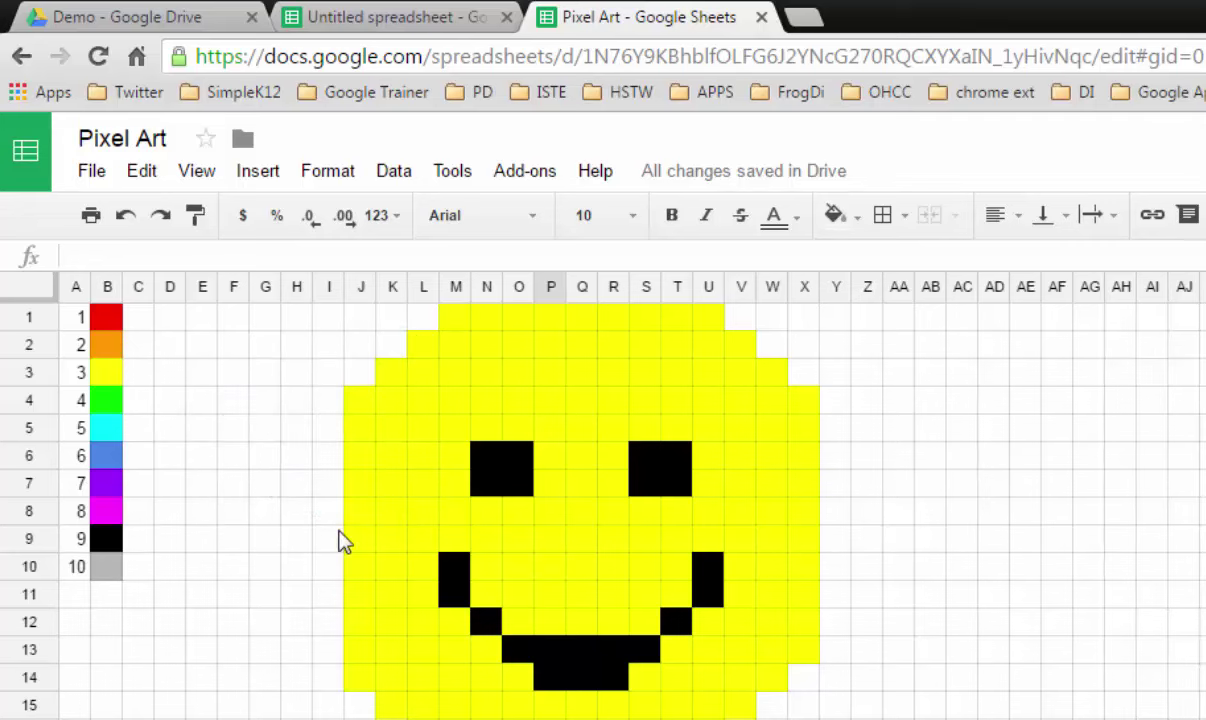
- Enter 3 in cell I5 to add a yellow pixel at the smiley's left edge
click(323, 433)
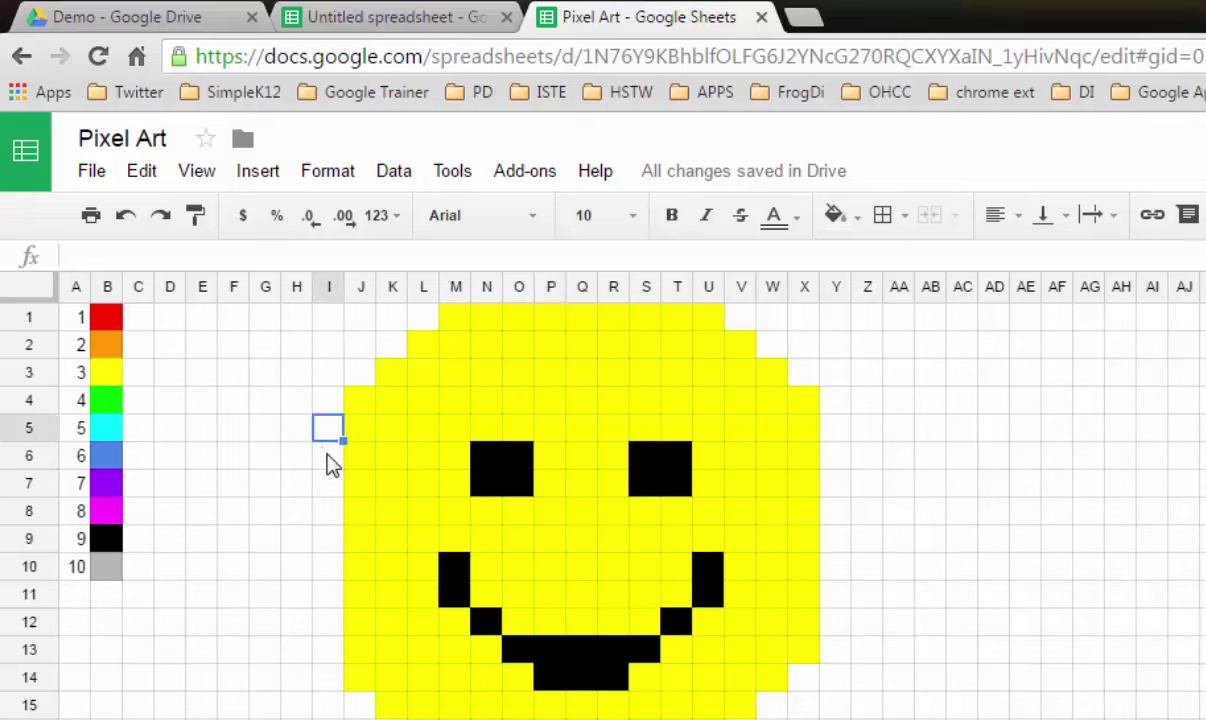
text(3)
key(Return)
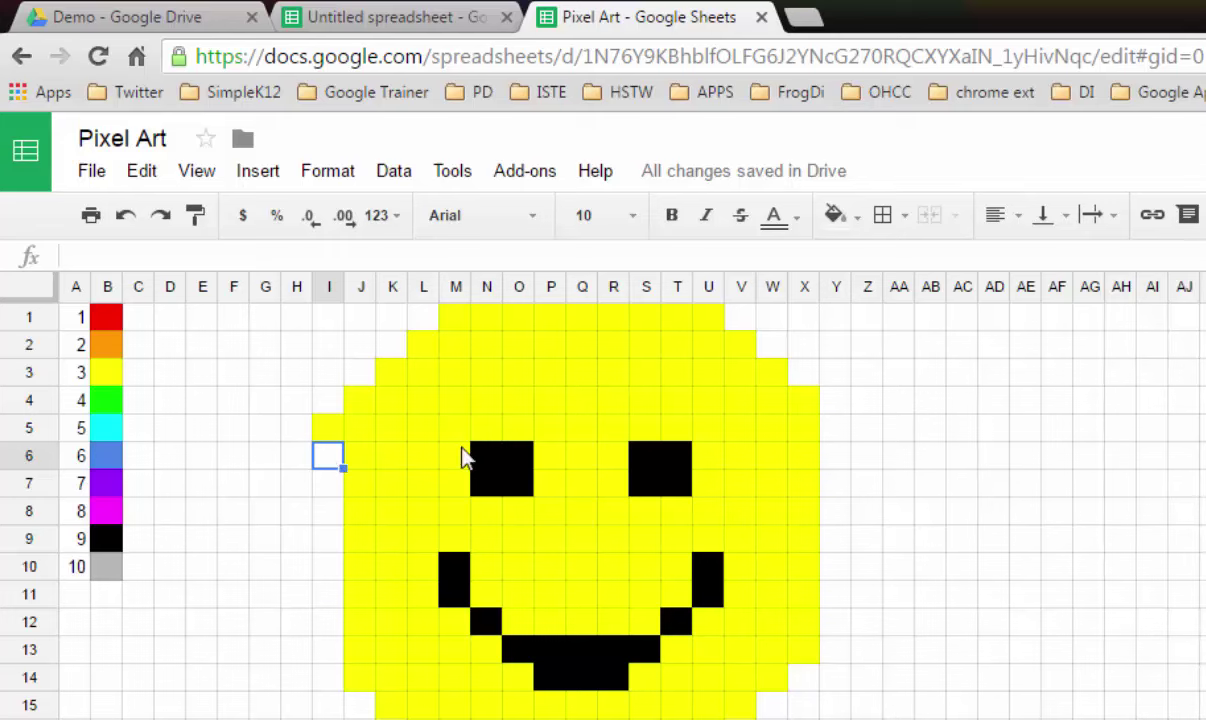
- In the Untitled spreadsheet, select all and drag a column border left to shrink columns A–Z
click(392, 15)
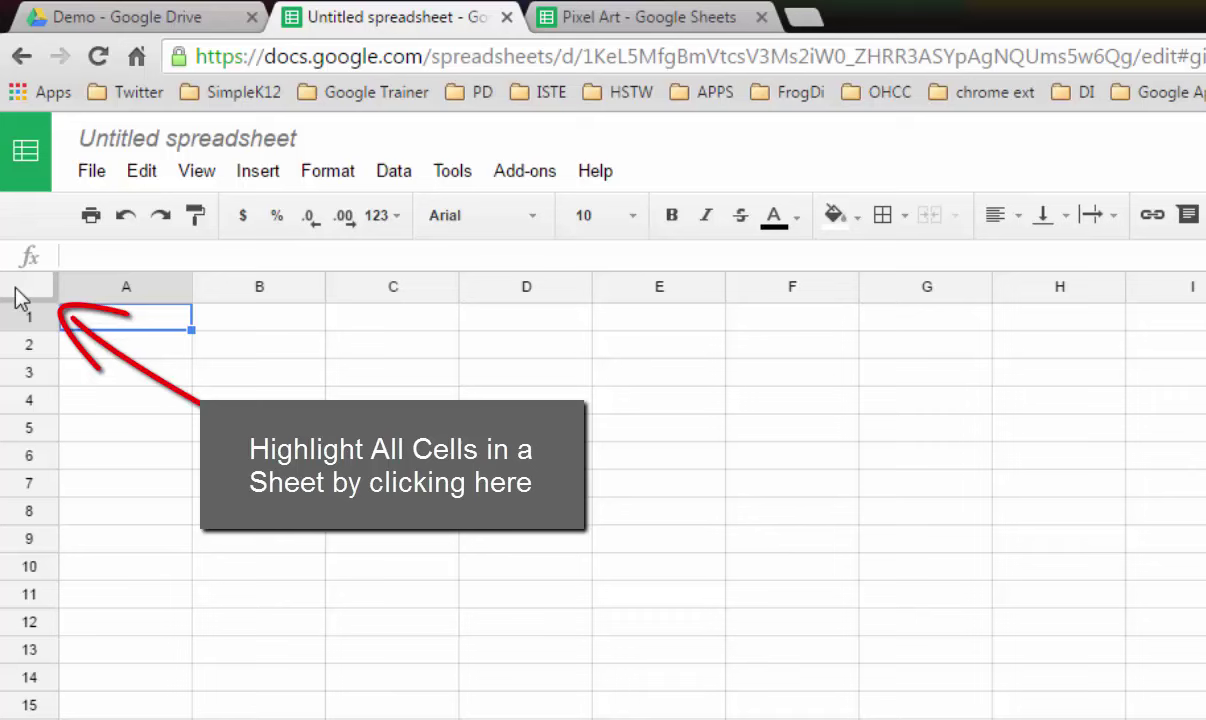
click(15, 290)
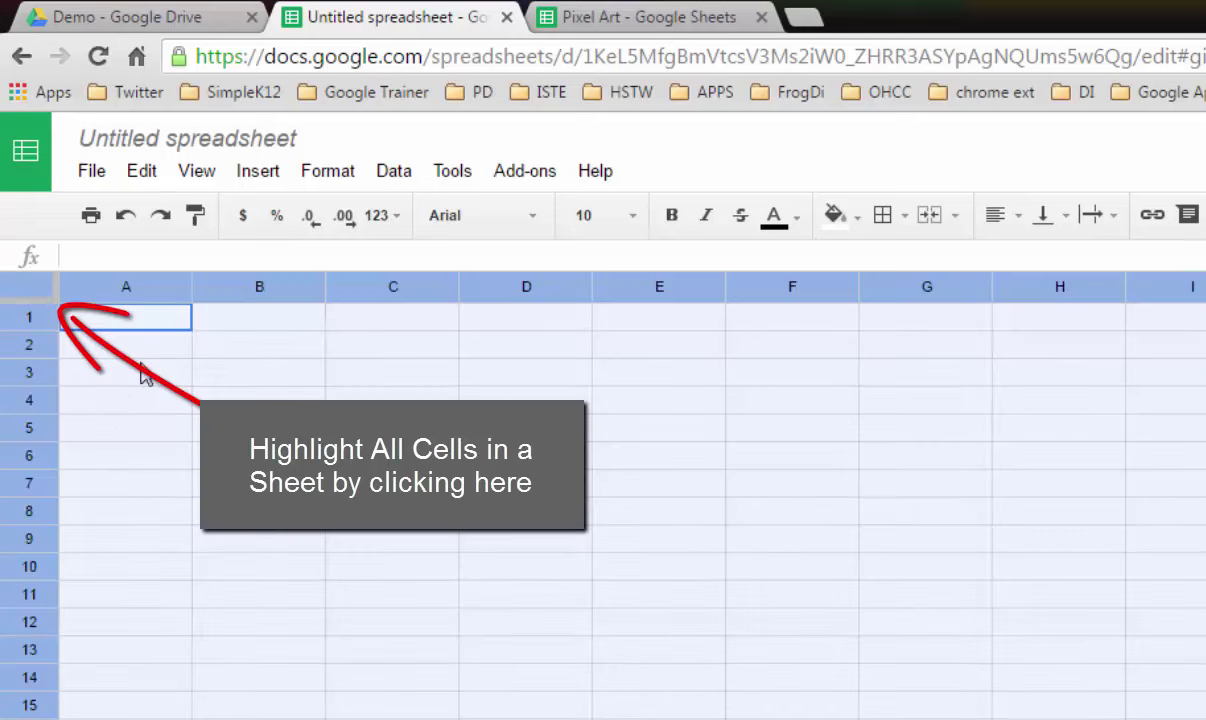
click(187, 293)
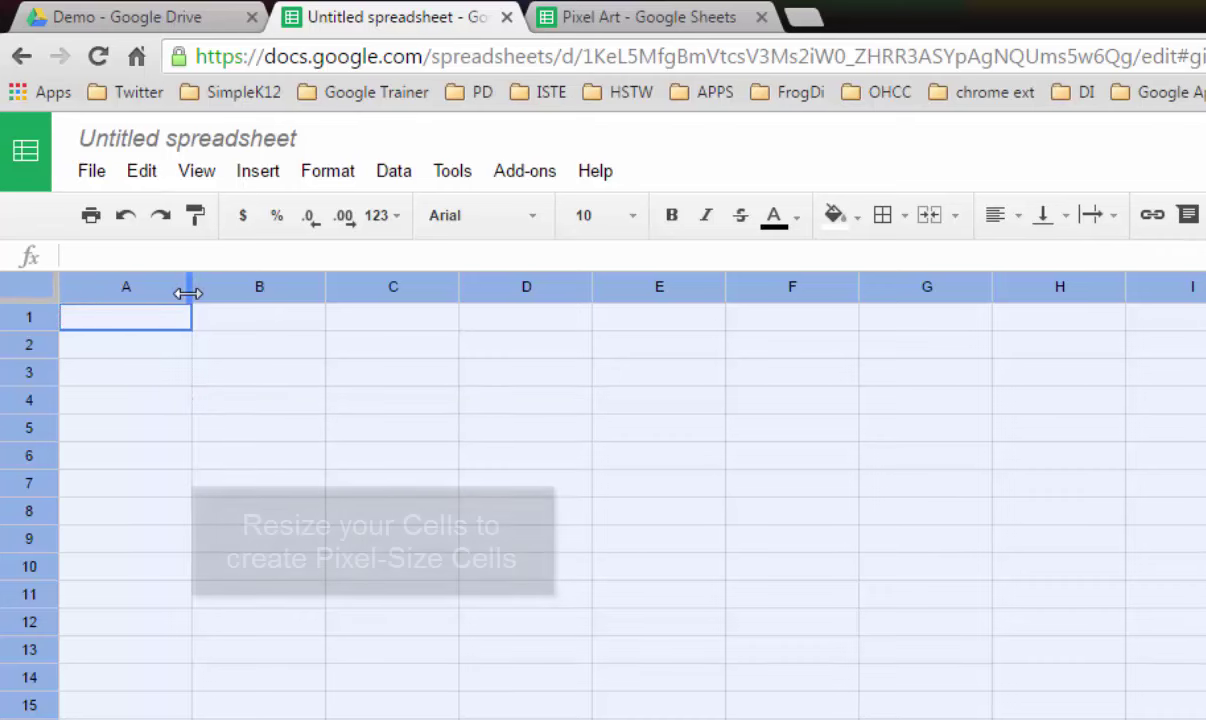
drag(188, 293, 89, 294)
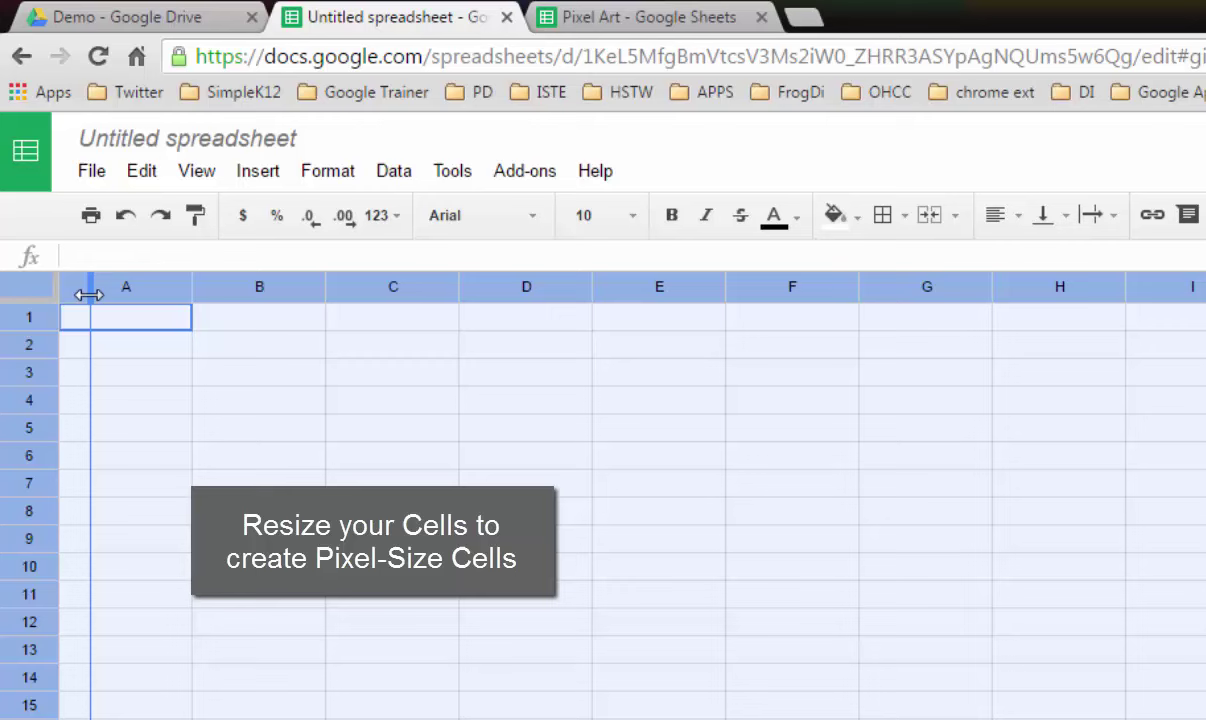
drag(89, 294, 89, 294)
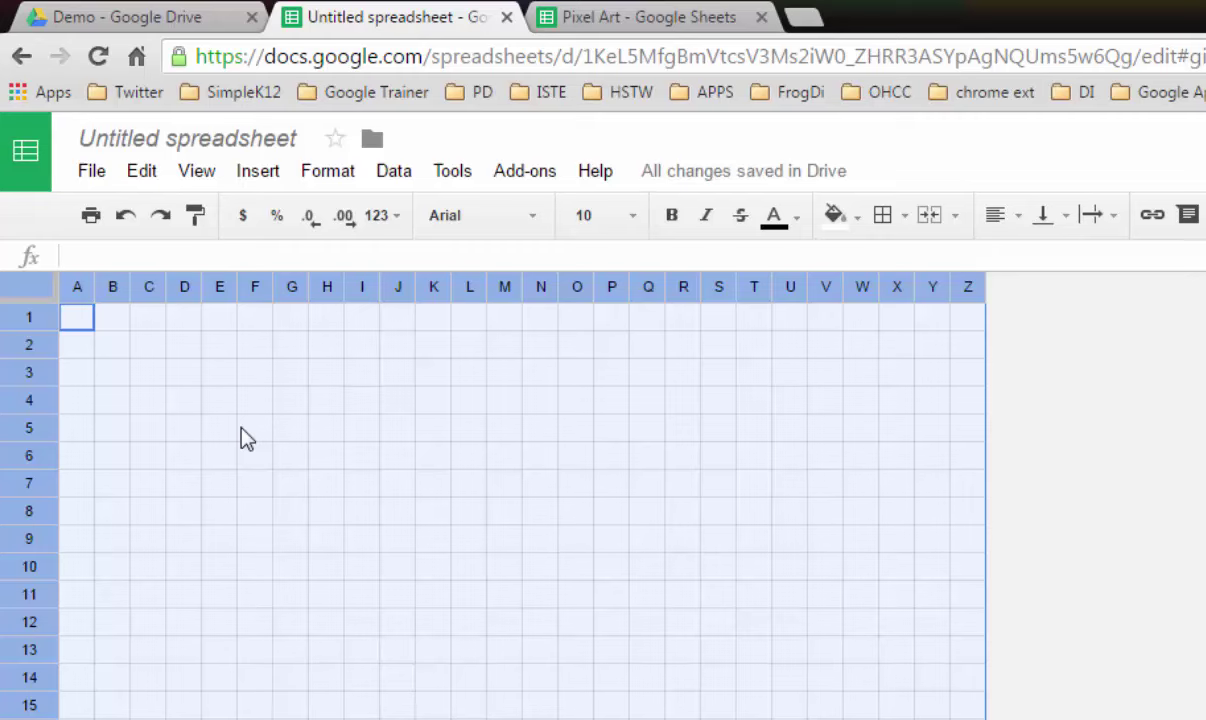
click(968, 592)
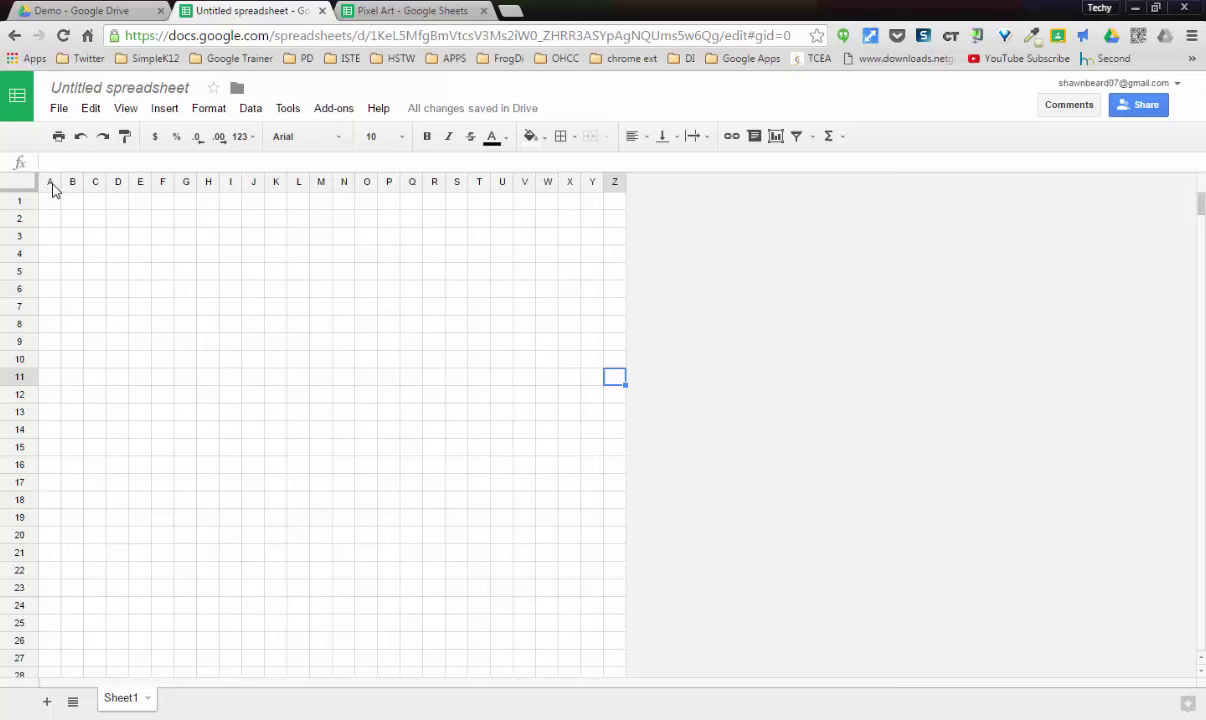
drag(54, 185, 610, 184)
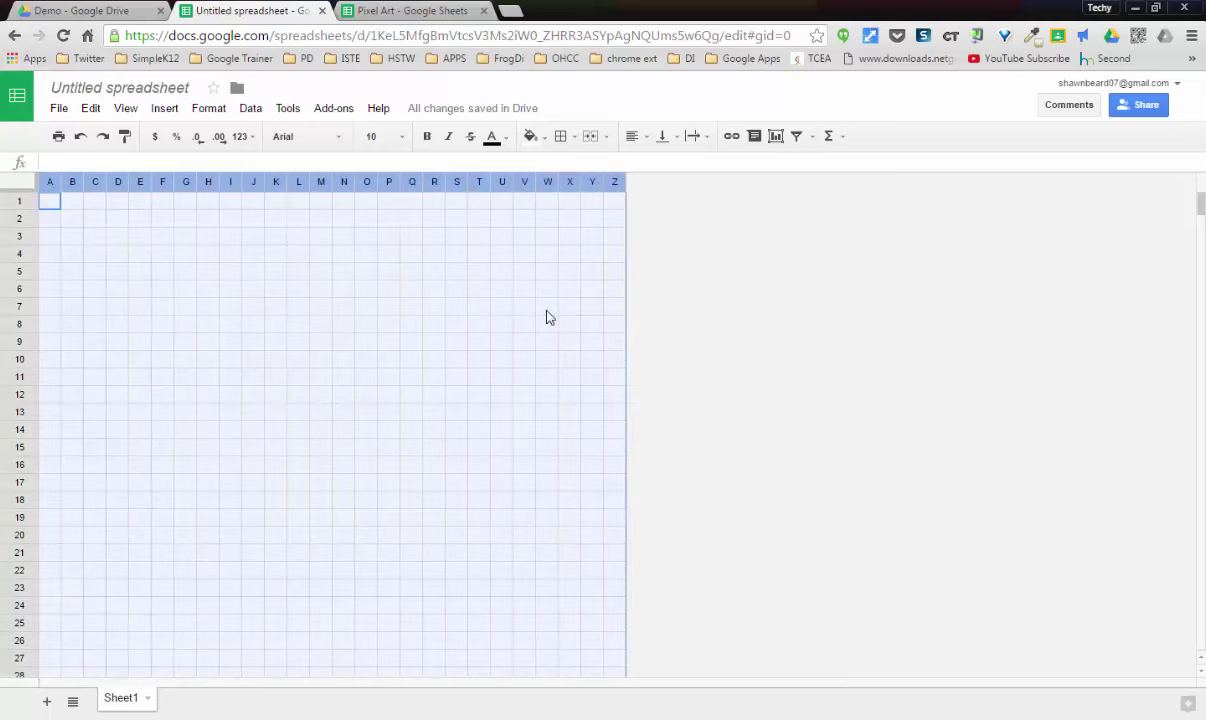
click(676, 226)
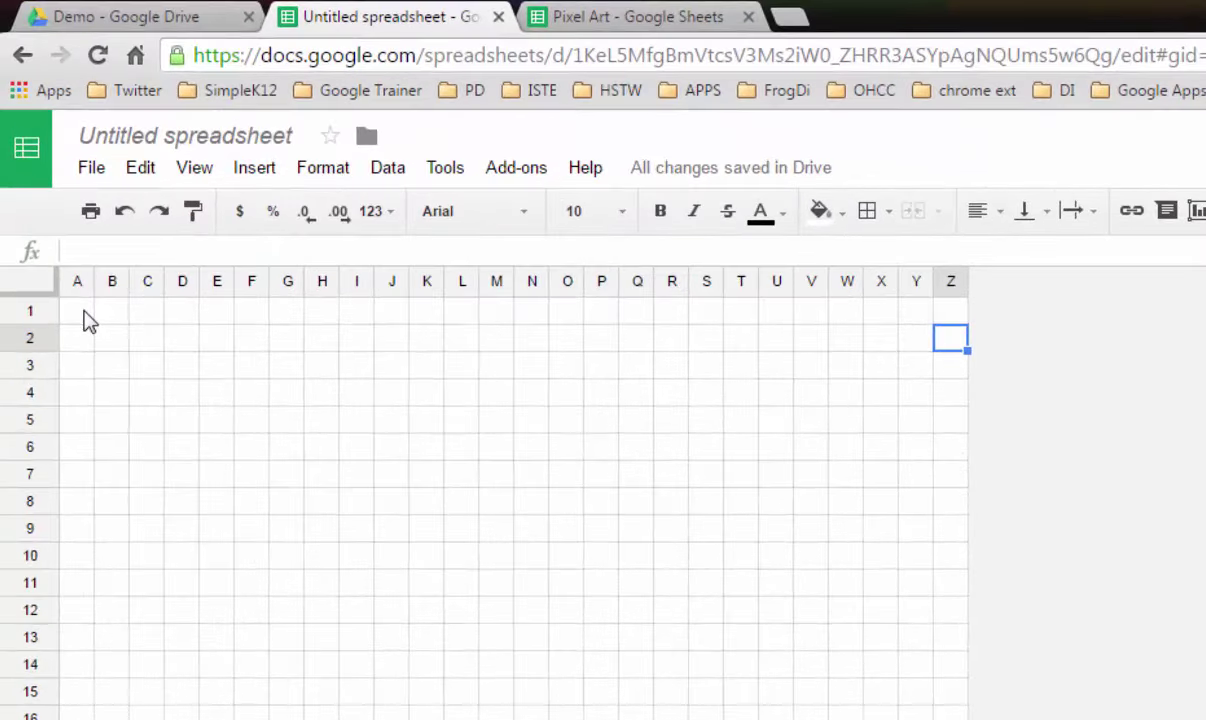
- Enter 1 and 2 in A1:A2 and fill the series down to 10 in A10
click(553, 15)
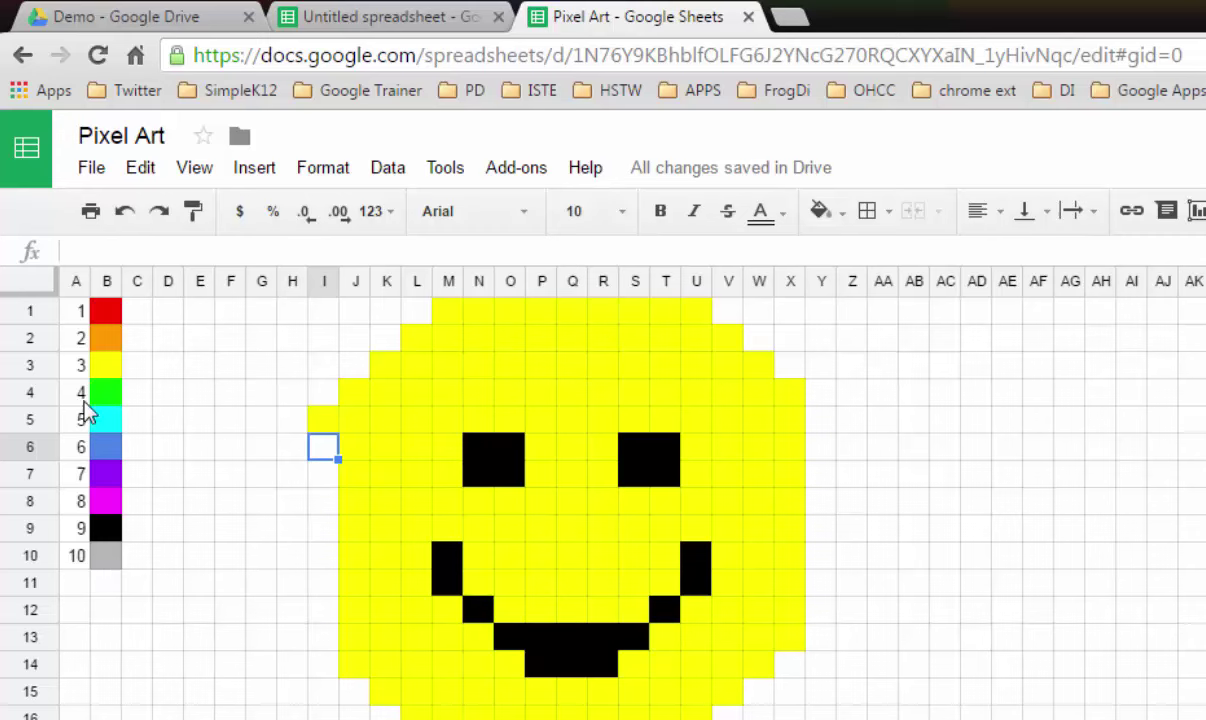
click(336, 27)
click(80, 316)
text(1)
key(Return)
text(2)
key(Return)
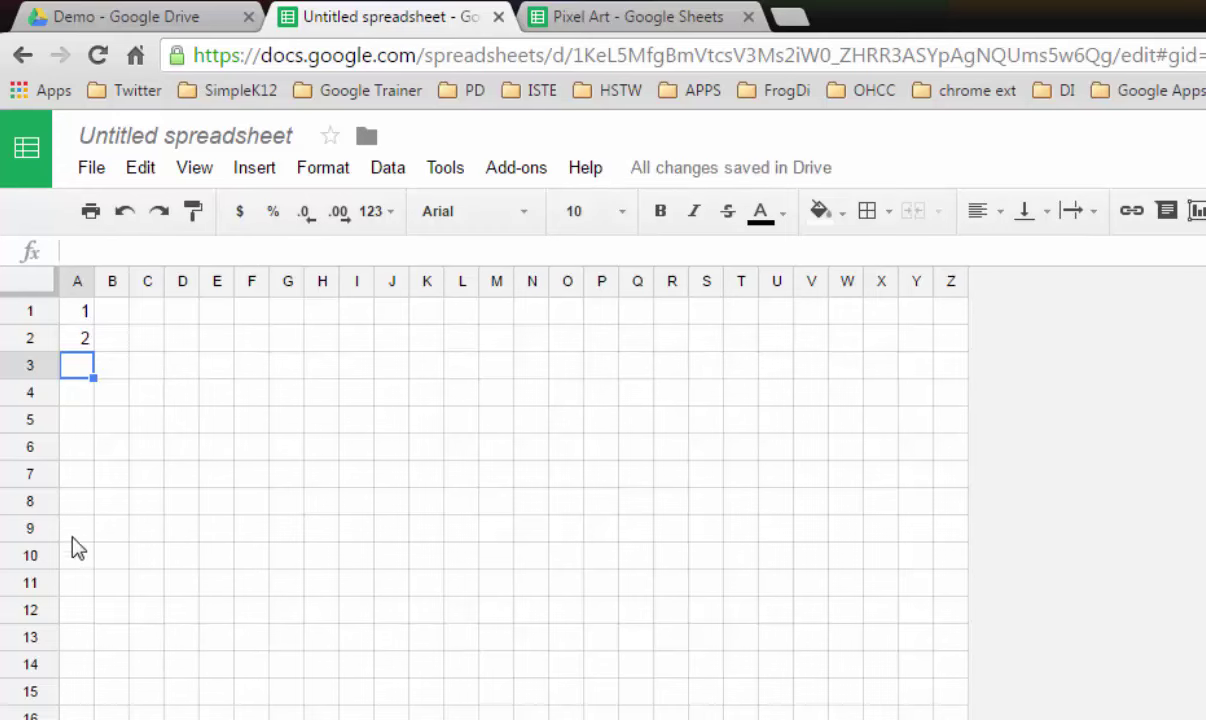
drag(72, 310, 74, 339)
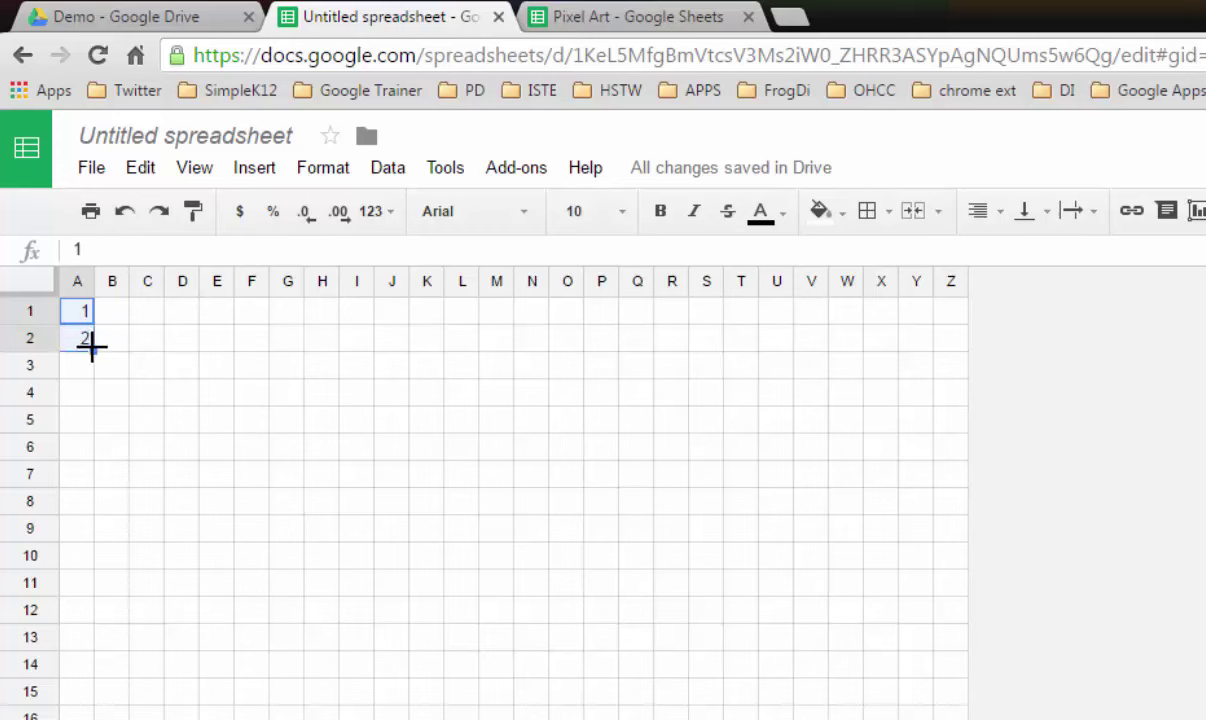
drag(93, 351, 91, 562)
drag(91, 562, 89, 561)
- Fill cells B1, B2 and B3 red, orange and yellow as colour-key swatches
click(118, 312)
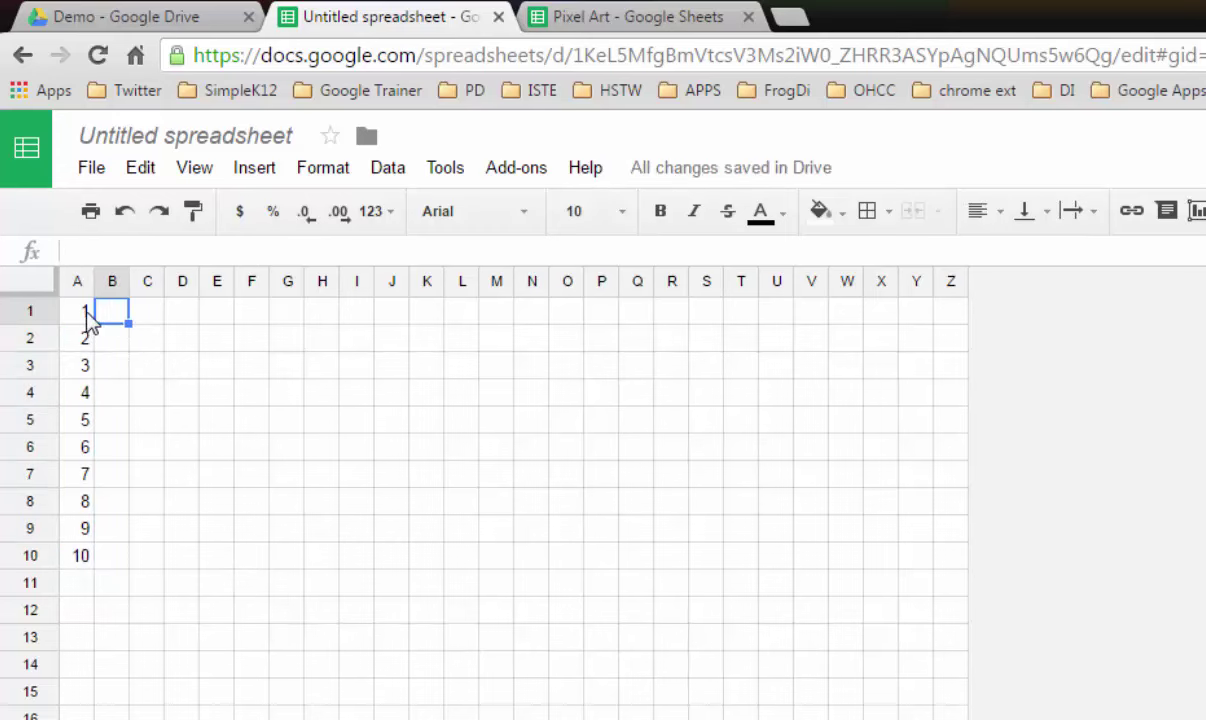
click(825, 211)
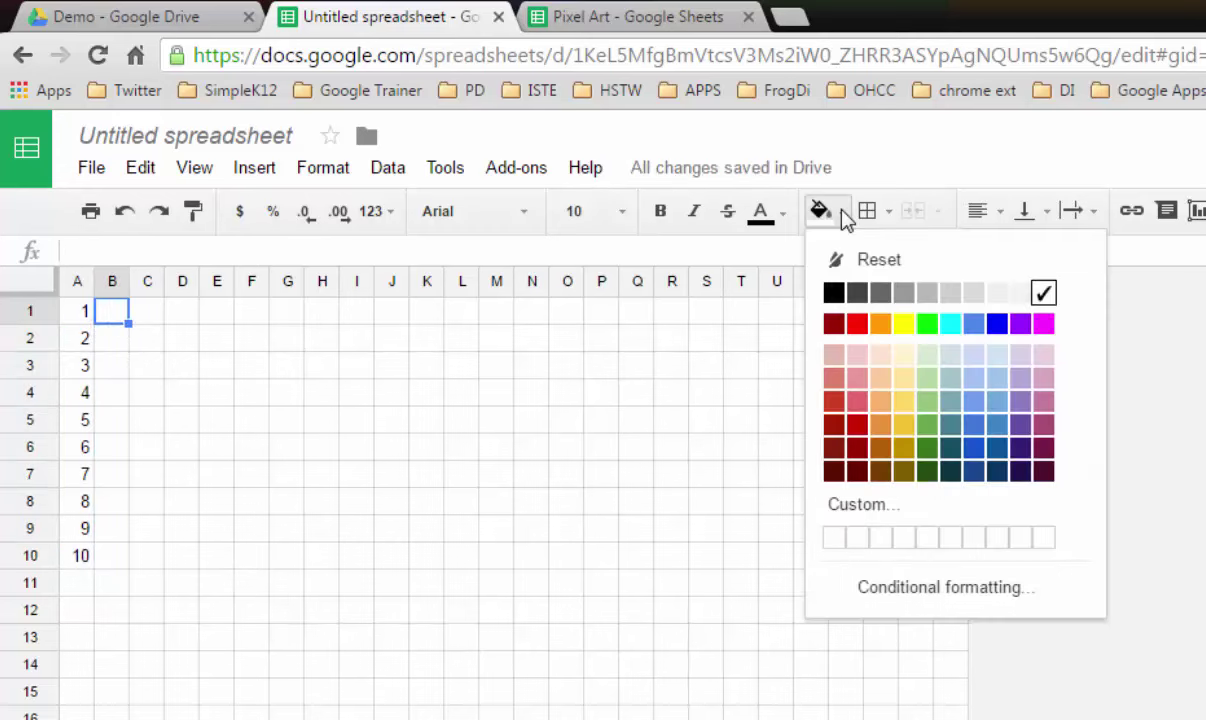
click(858, 324)
click(118, 342)
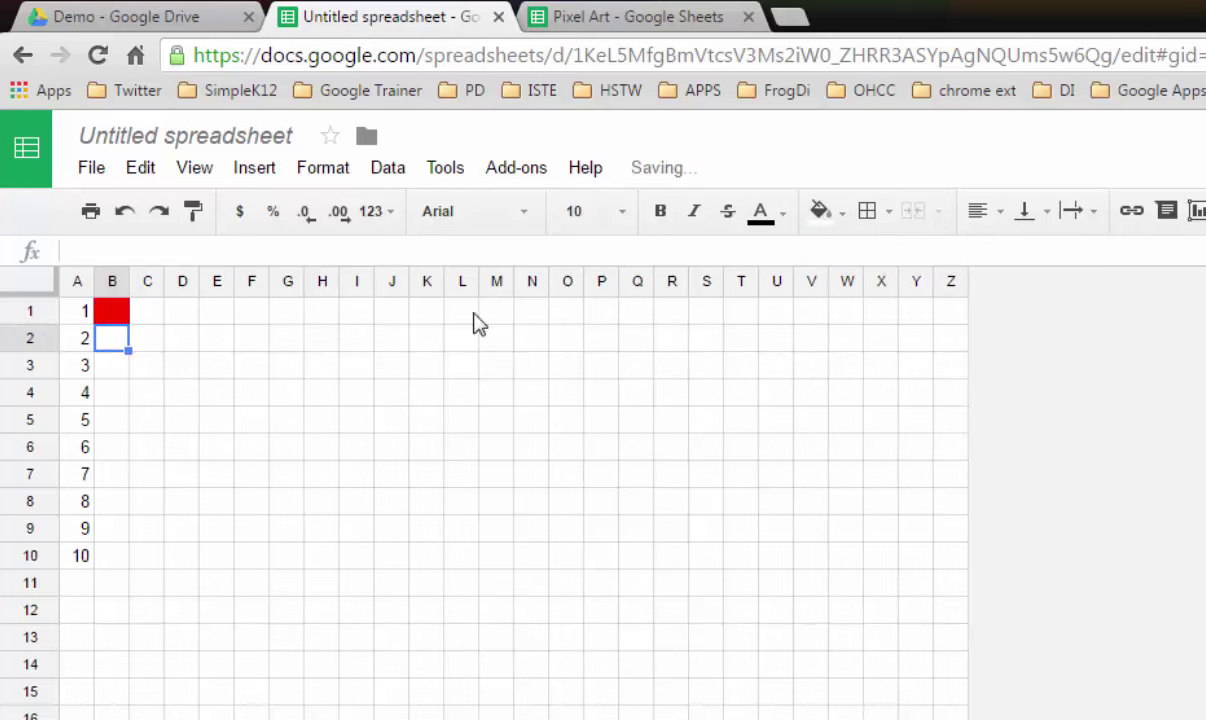
click(820, 211)
click(879, 325)
click(112, 365)
click(826, 212)
click(904, 324)
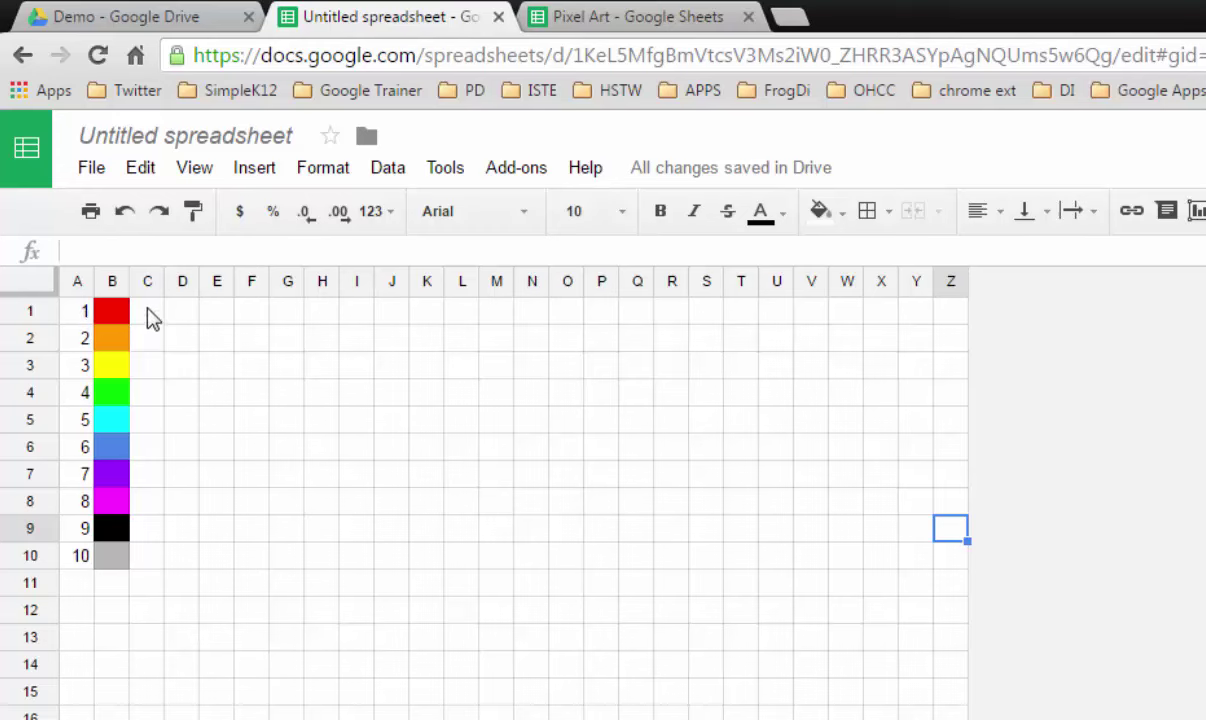
drag(147, 310, 950, 715)
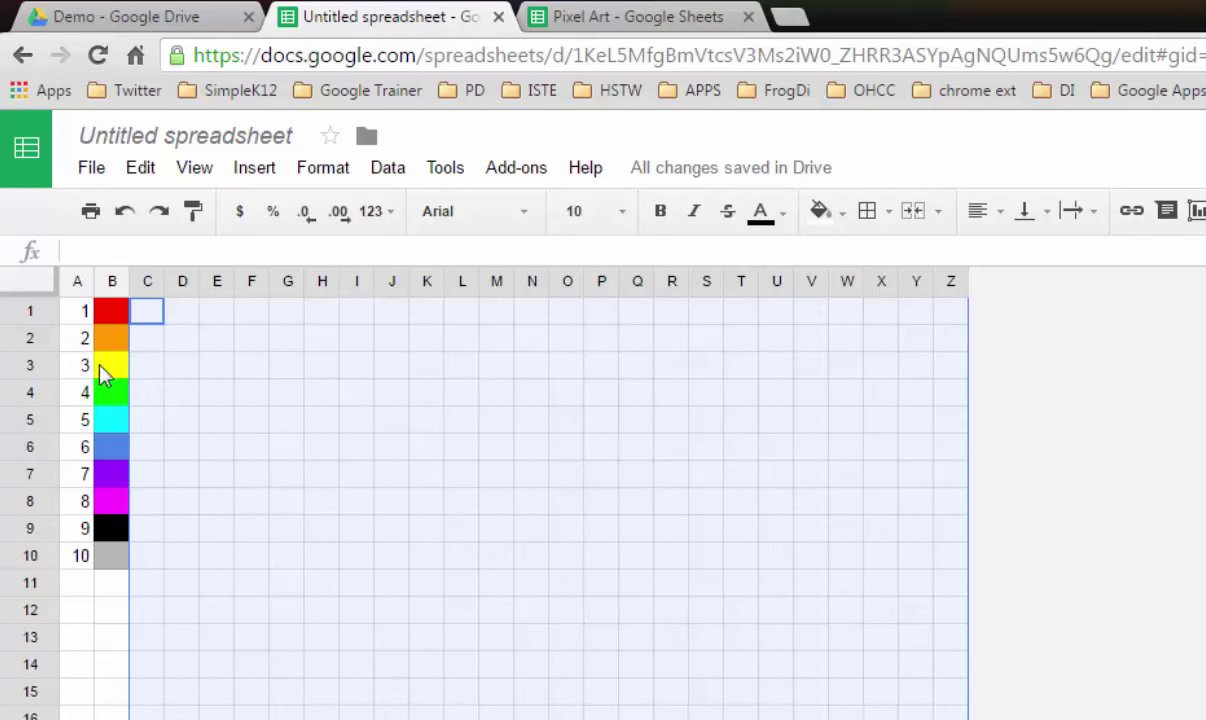
click(321, 392)
text(3)
key(Return)
text(3)
key(Return)
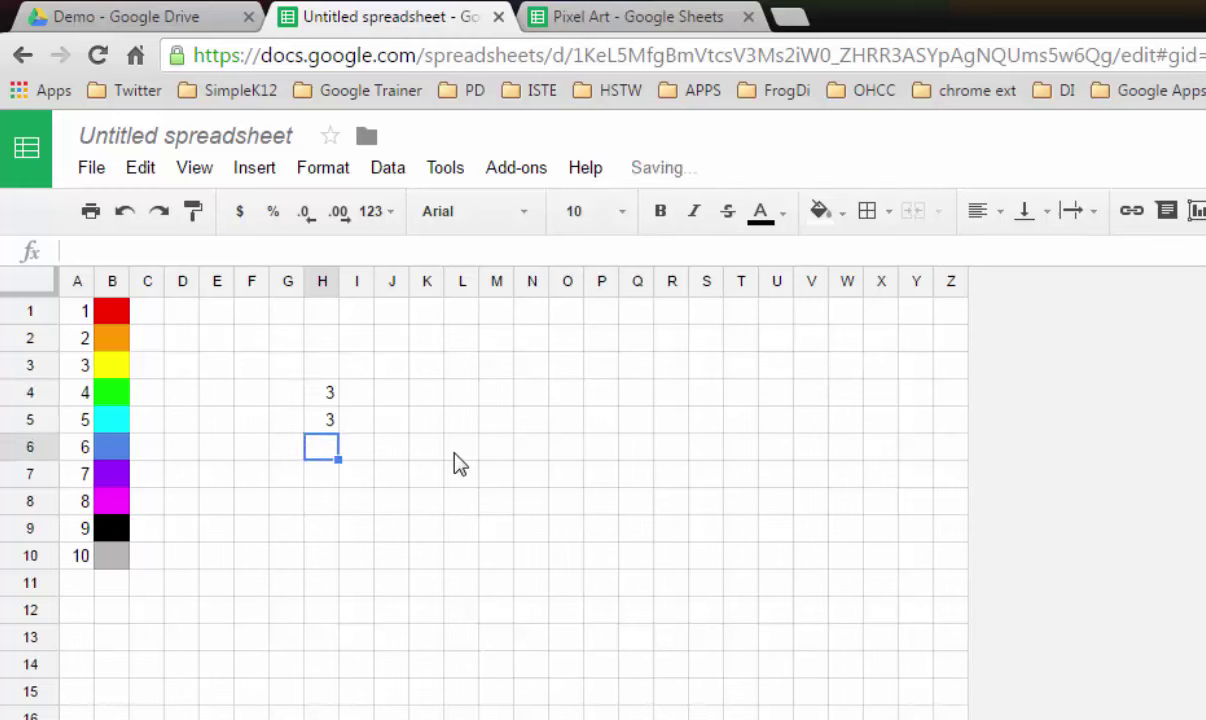
click(323, 390)
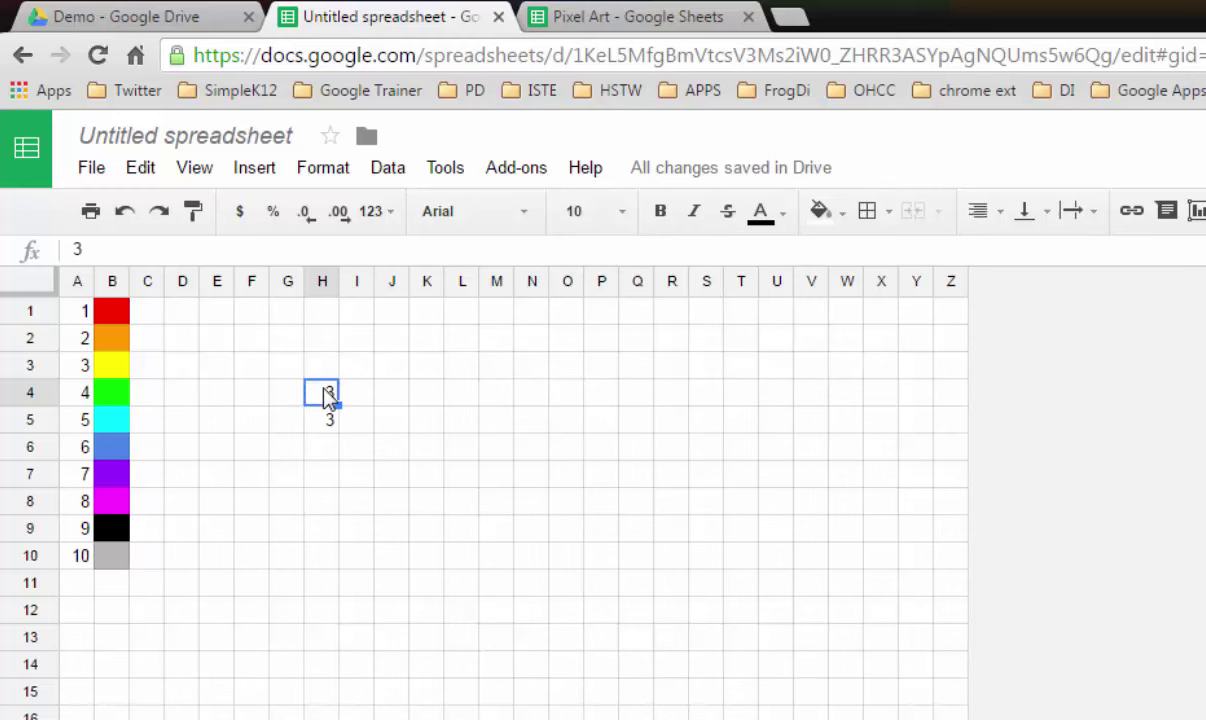
key(Delete)
key(Down)
key(Delete)
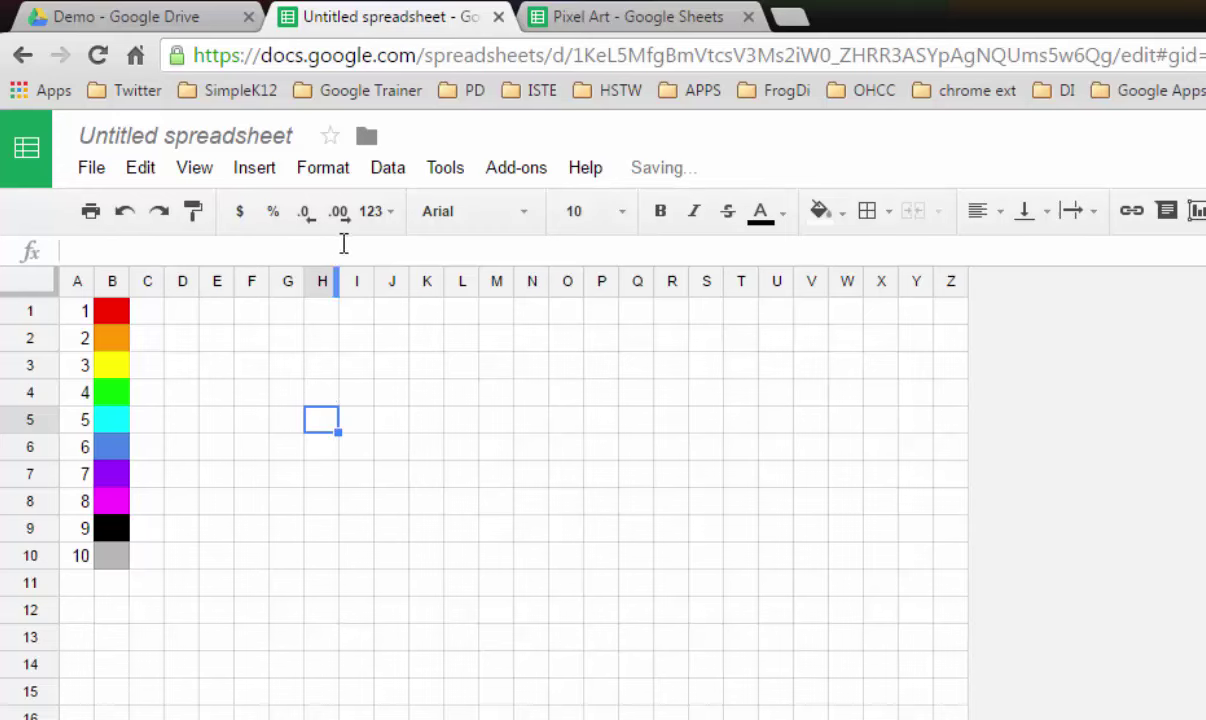
- Select the drawing area from C1 across to column Z
click(322, 168)
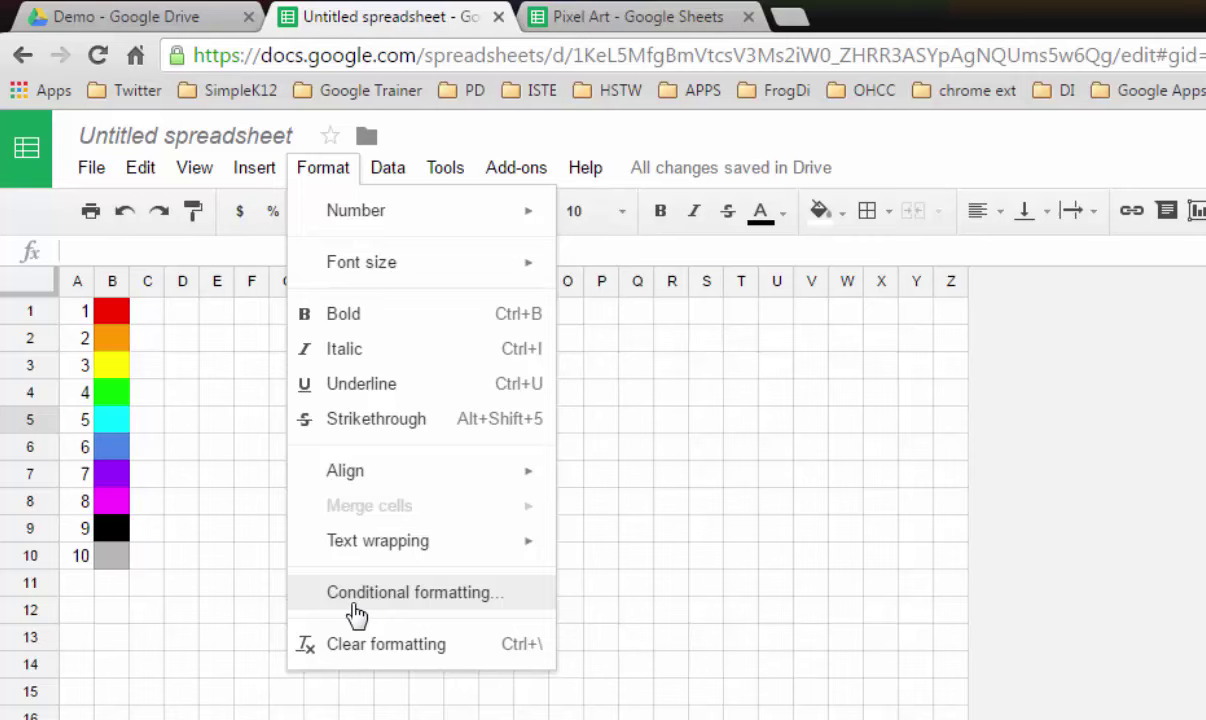
click(705, 583)
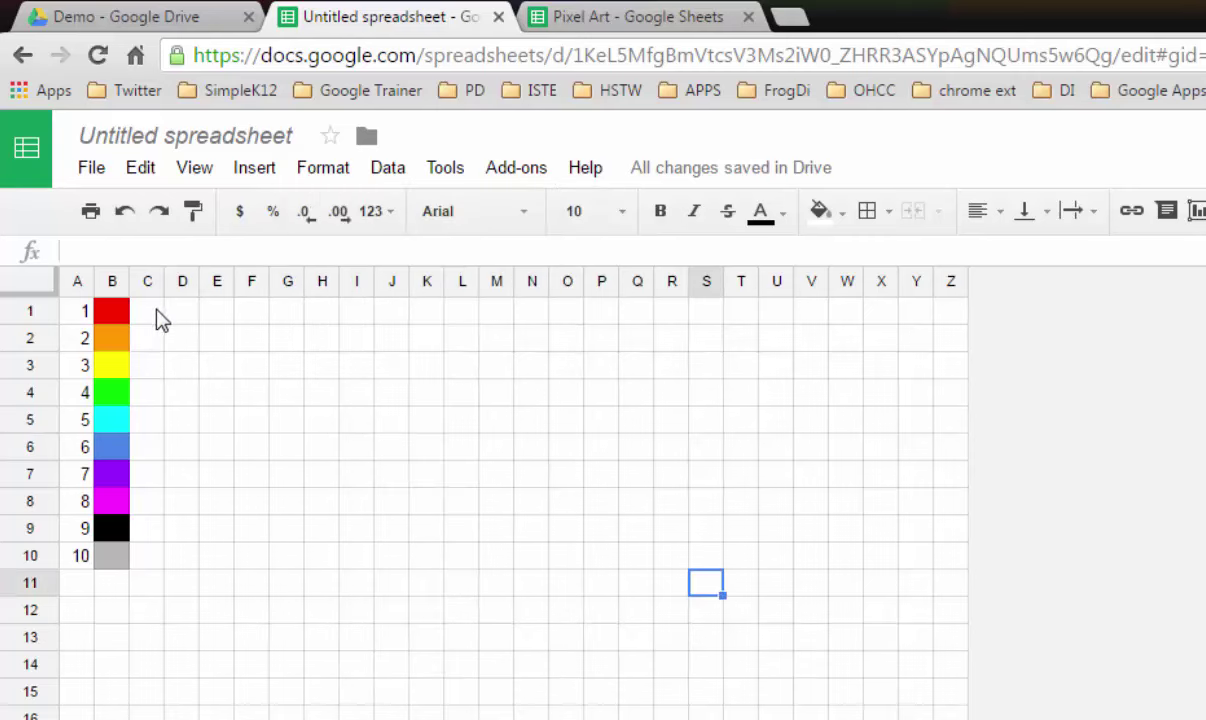
drag(150, 312, 220, 362)
drag(255, 443, 960, 716)
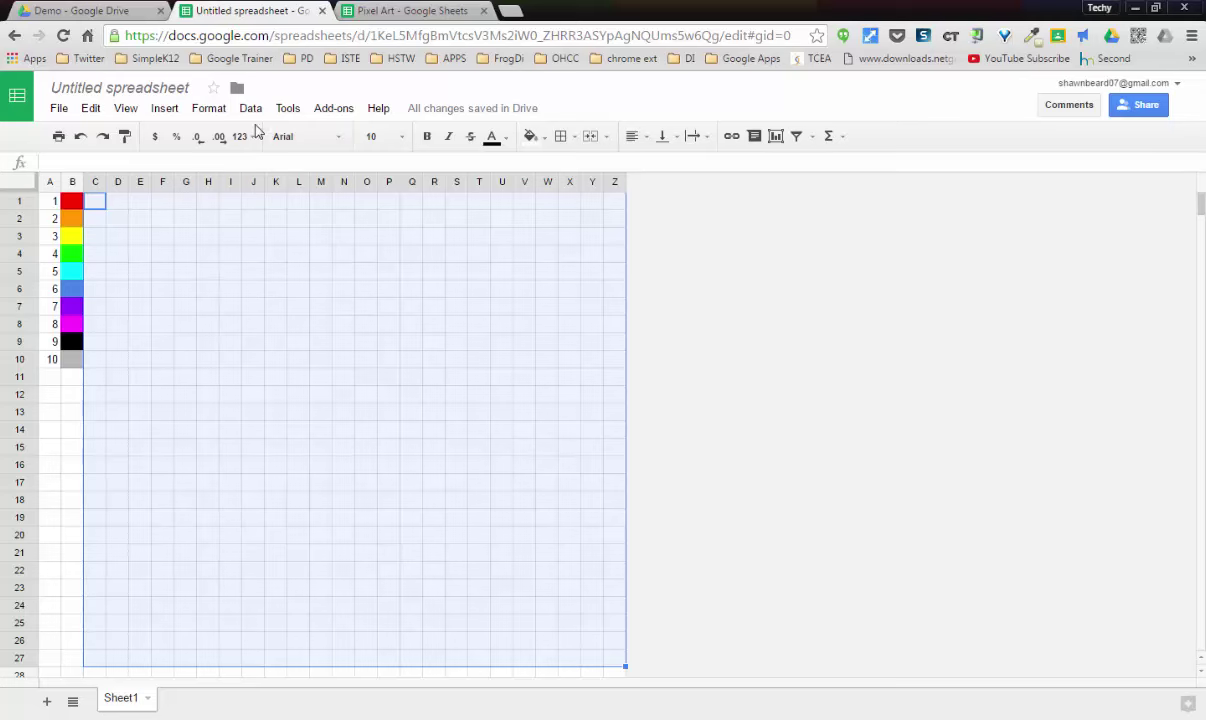
- Create a conditional formatting rule on C1:Z27 for cells equal to 1
click(209, 108)
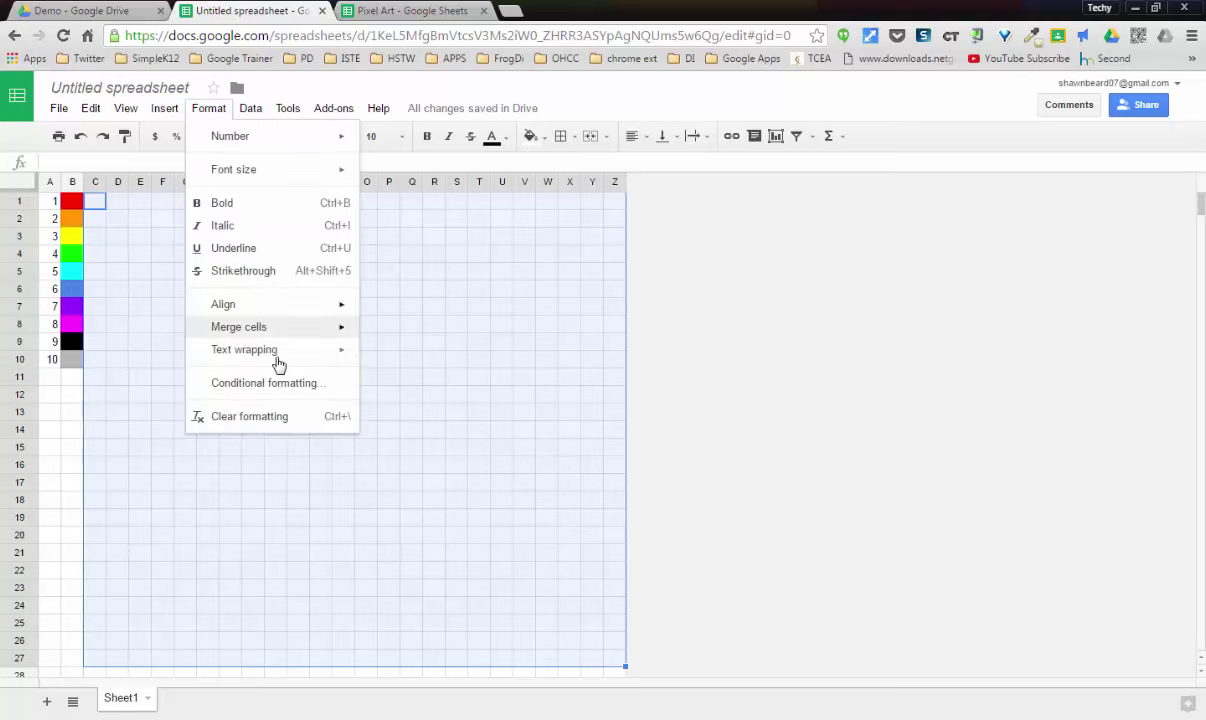
click(279, 388)
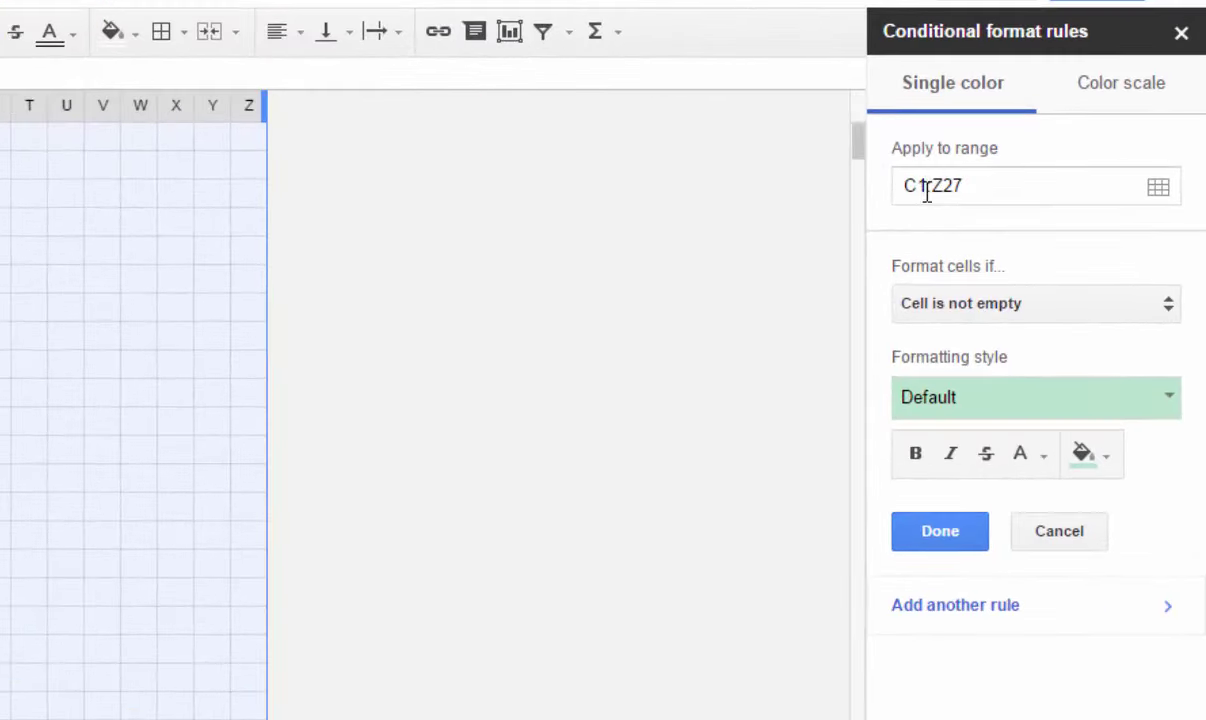
click(916, 197)
click(997, 312)
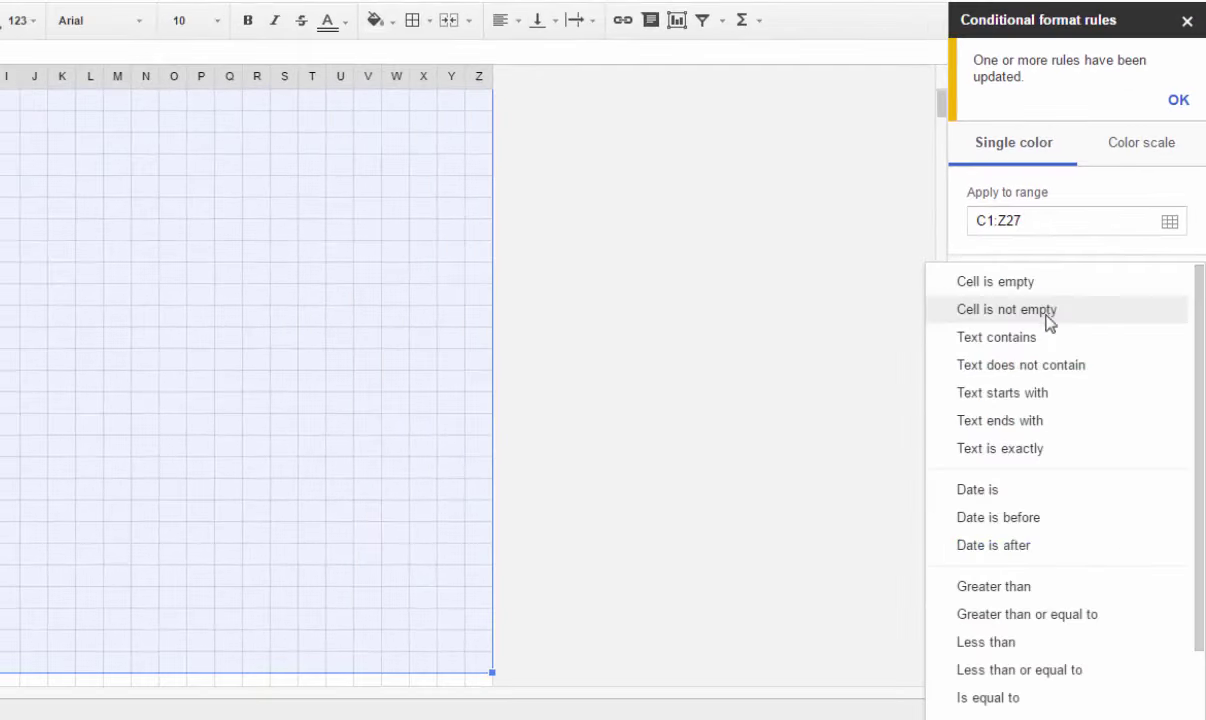
click(1023, 622)
click(1021, 264)
text(1)
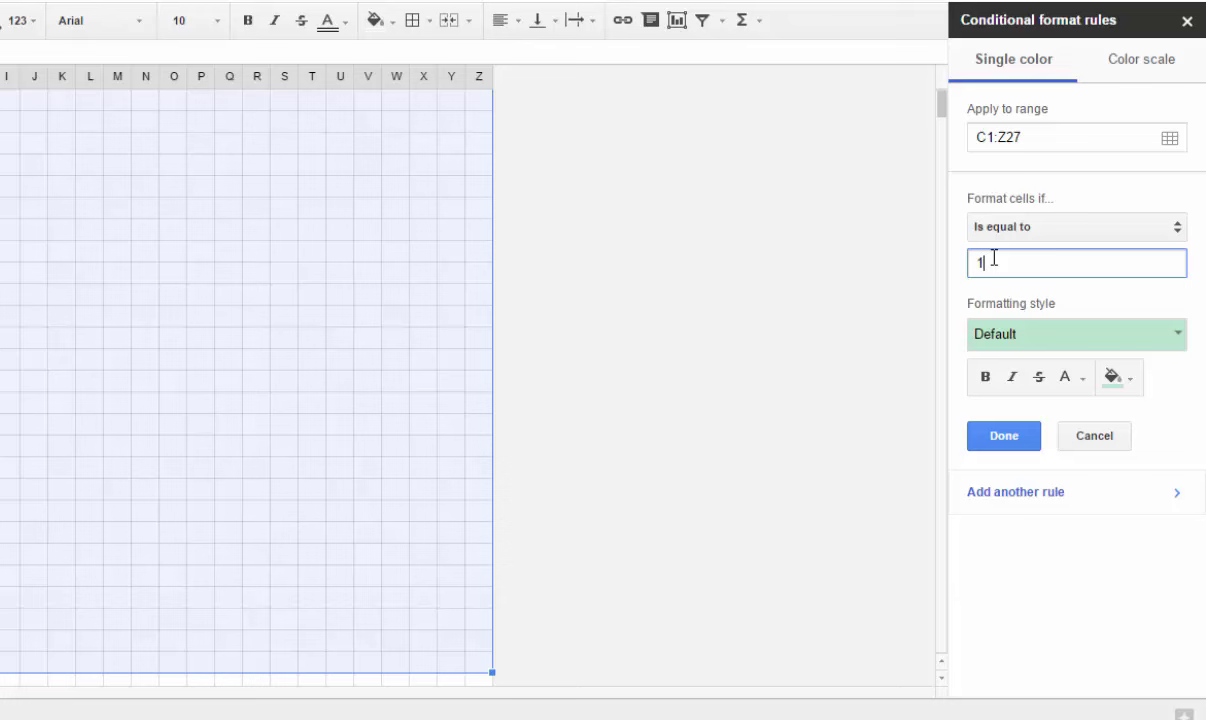
- Give the value-1 rule red text and red fill, and save it
click(1078, 383)
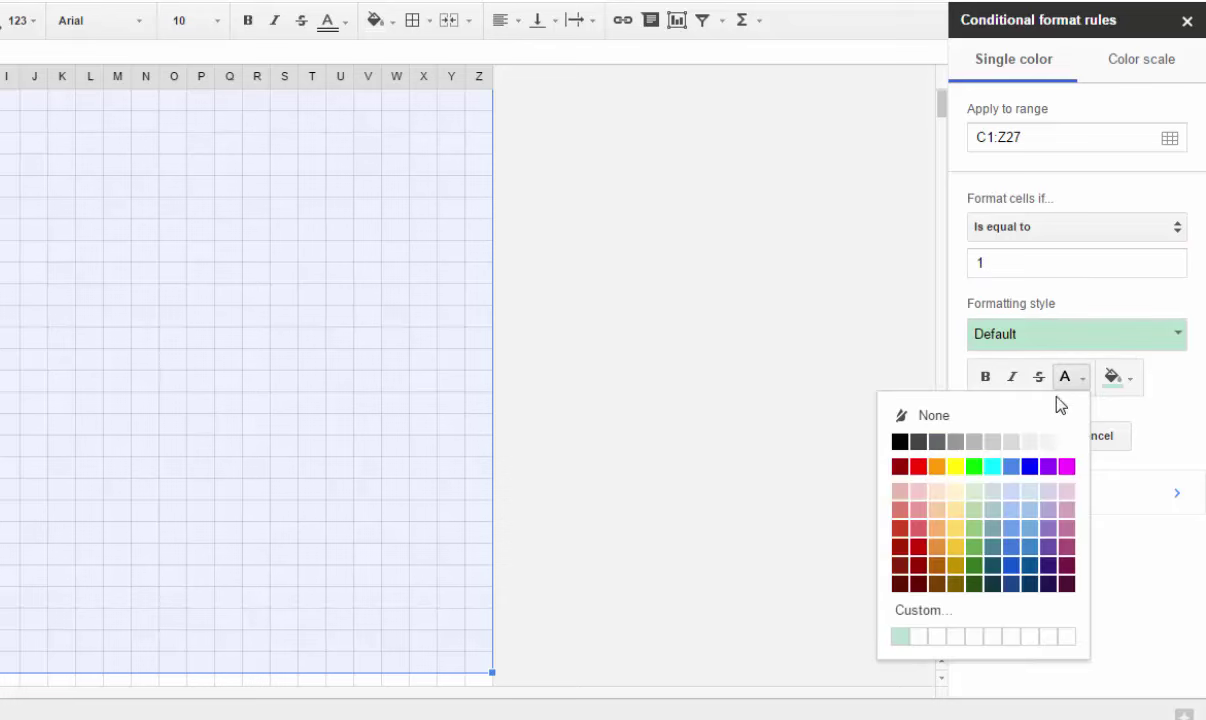
click(917, 472)
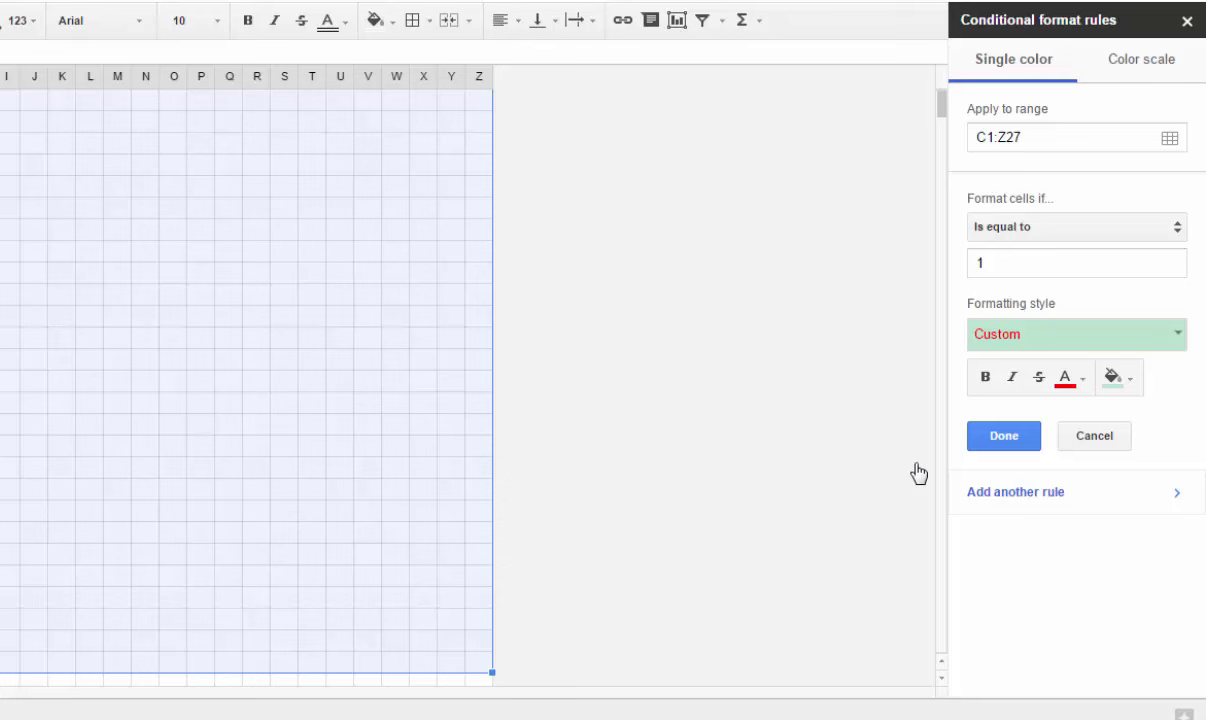
click(1124, 383)
click(966, 467)
click(1011, 446)
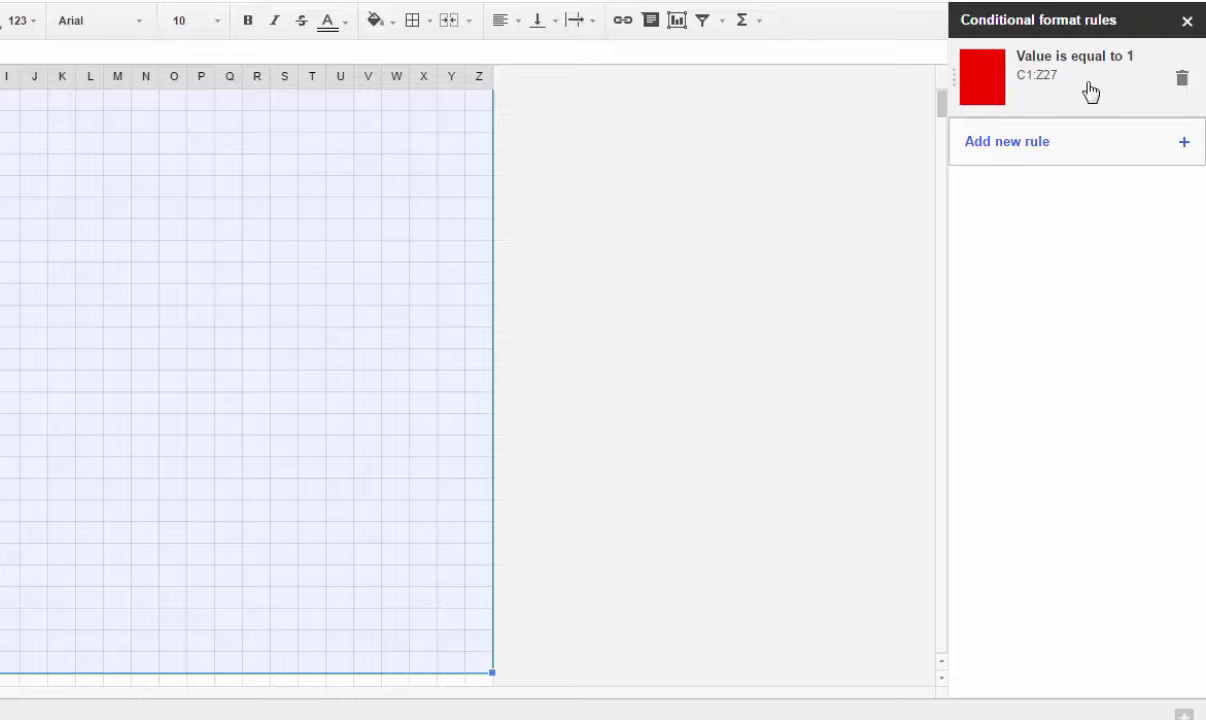
click(479, 229)
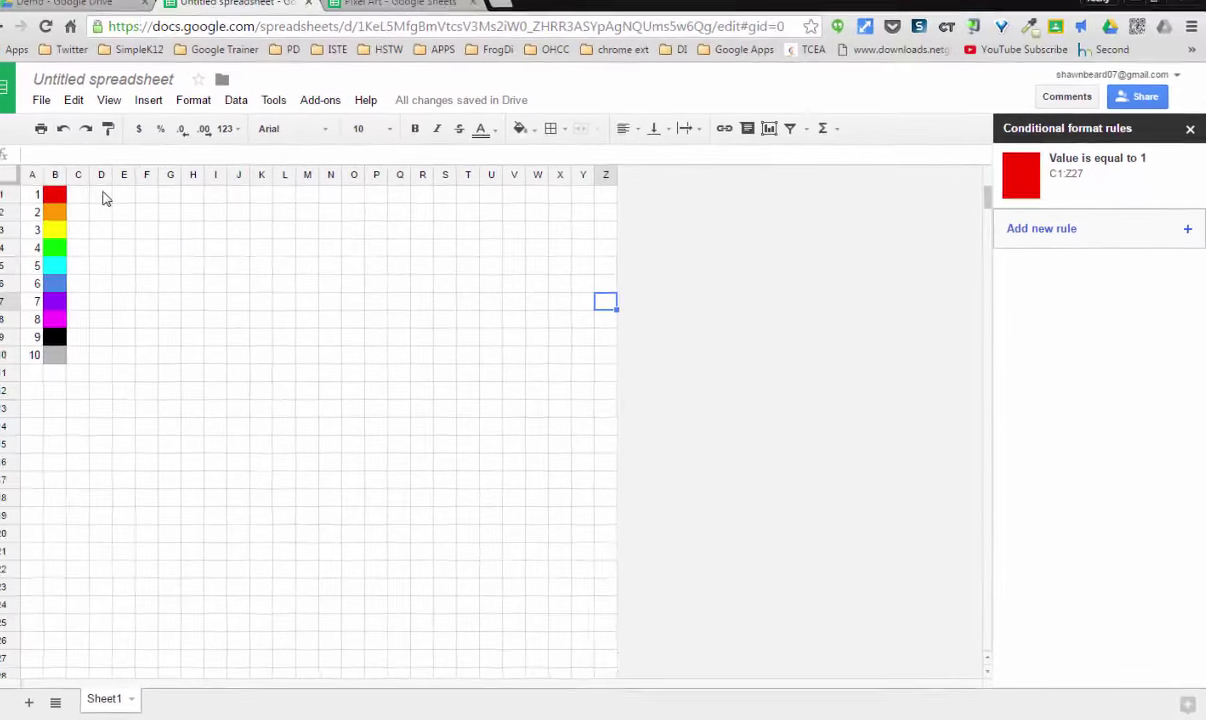
- Enter 1 in D1 to test that the red rule applies
click(118, 204)
text(1)
key(Return)
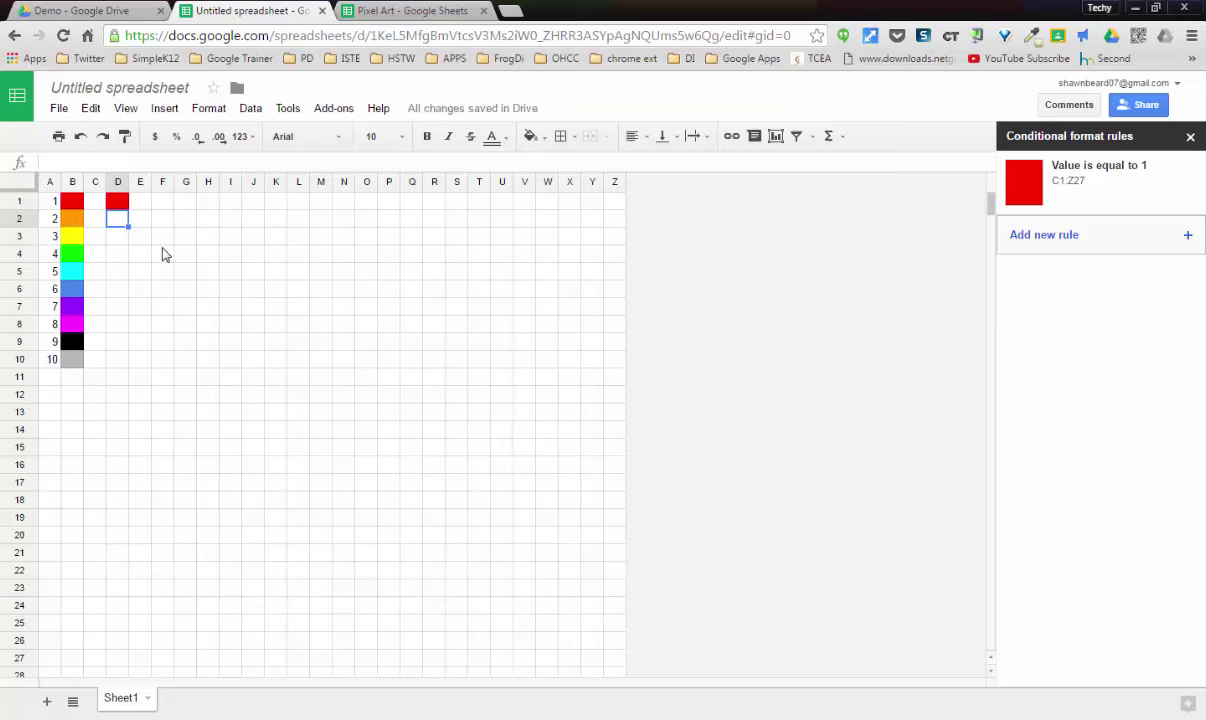
click(110, 202)
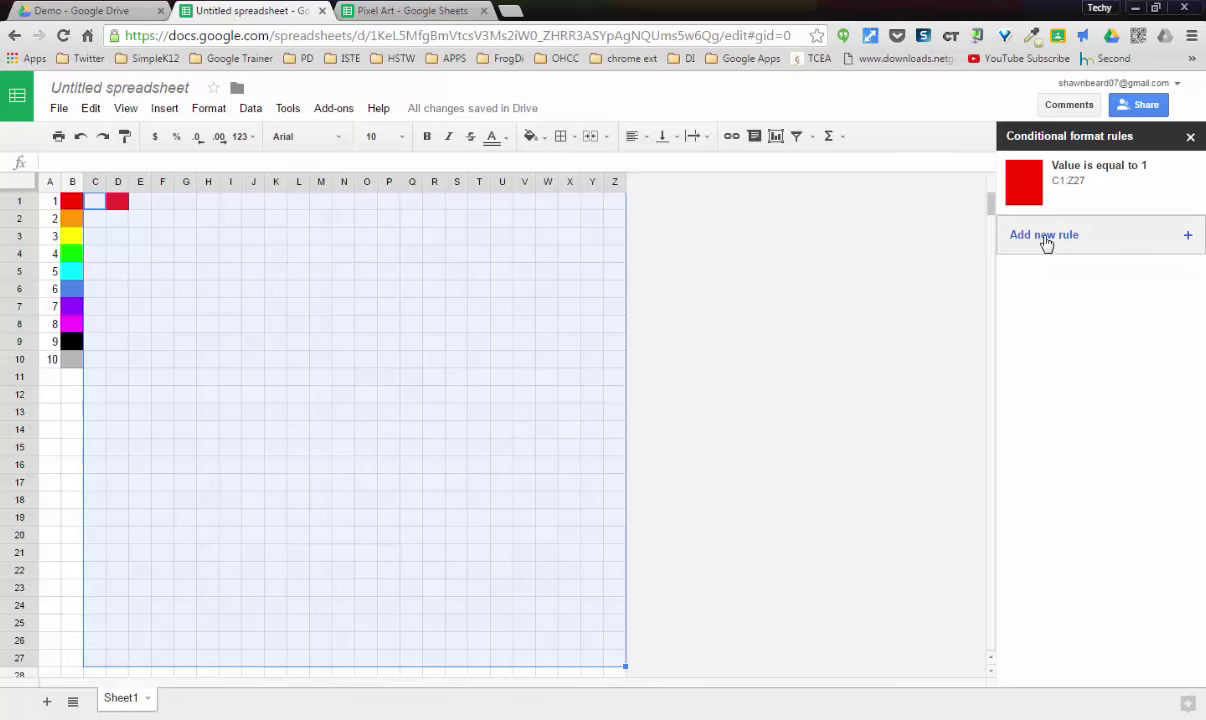
- Add a second conditional formatting rule for cells equal to 2
click(1068, 238)
click(1042, 304)
click(1042, 620)
click(1036, 335)
text(2)
- Give the value-2 rule orange text and fill, save it, and switch to Pixel Art
click(1098, 426)
click(987, 499)
click(1130, 426)
click(1025, 500)
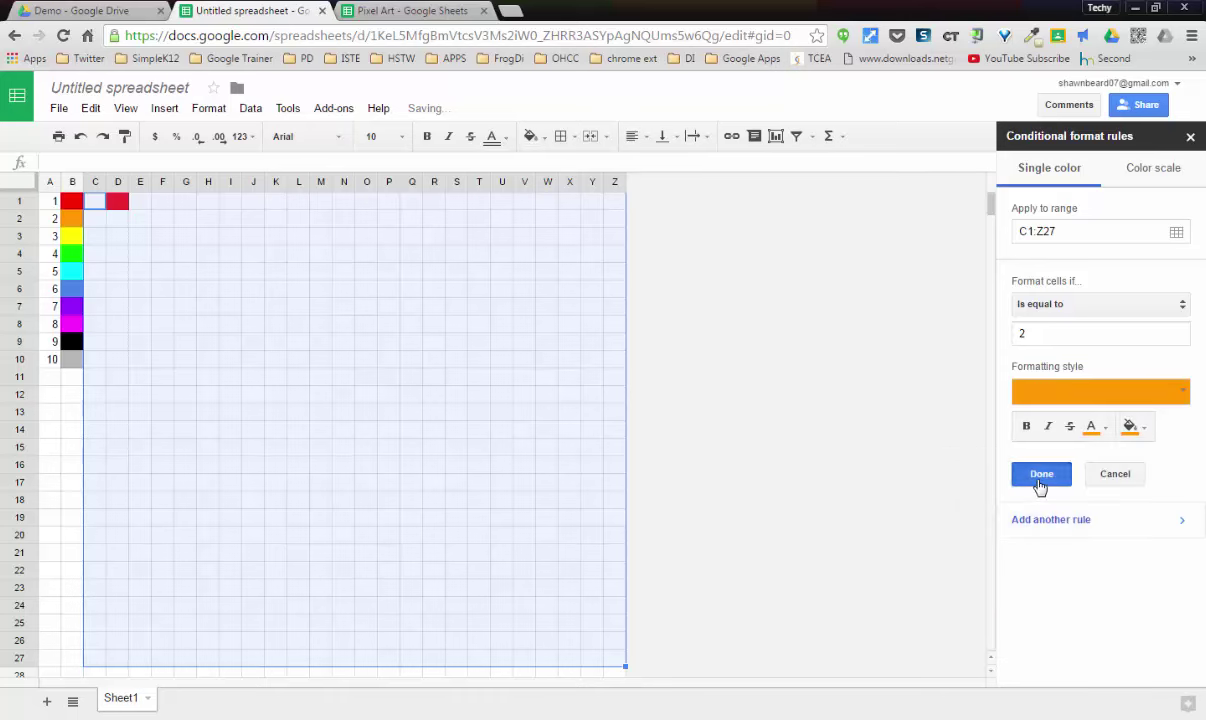
click(1040, 474)
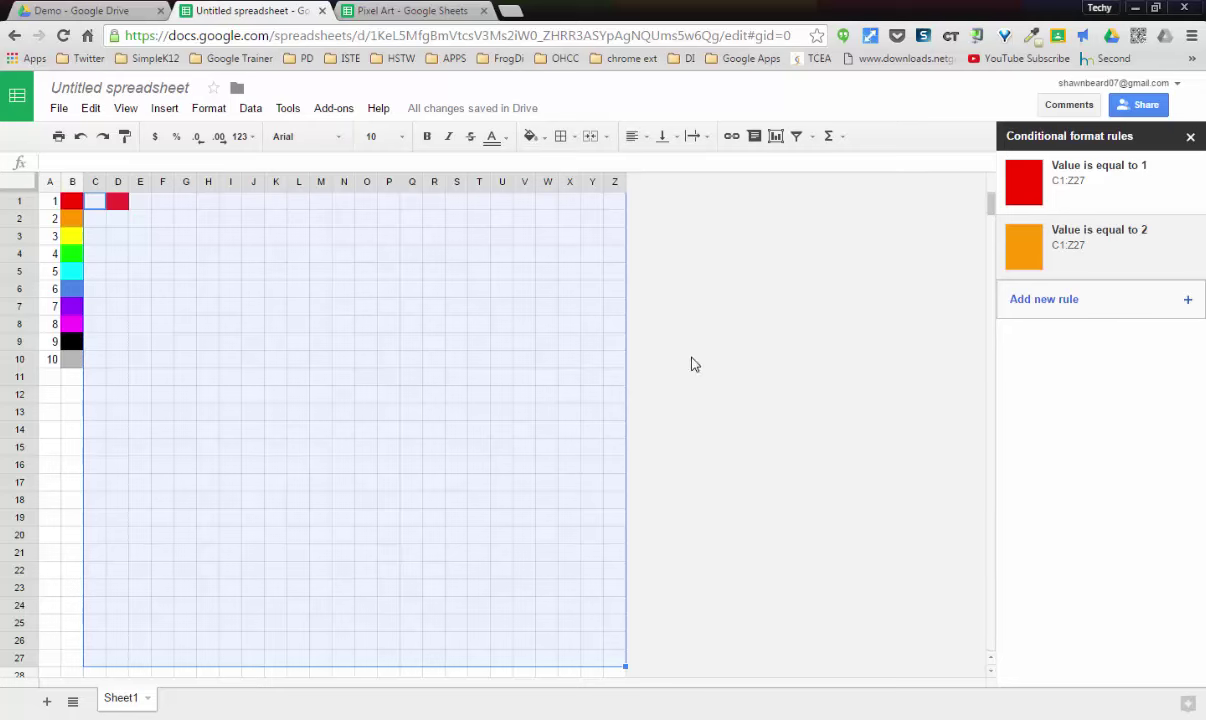
click(401, 12)
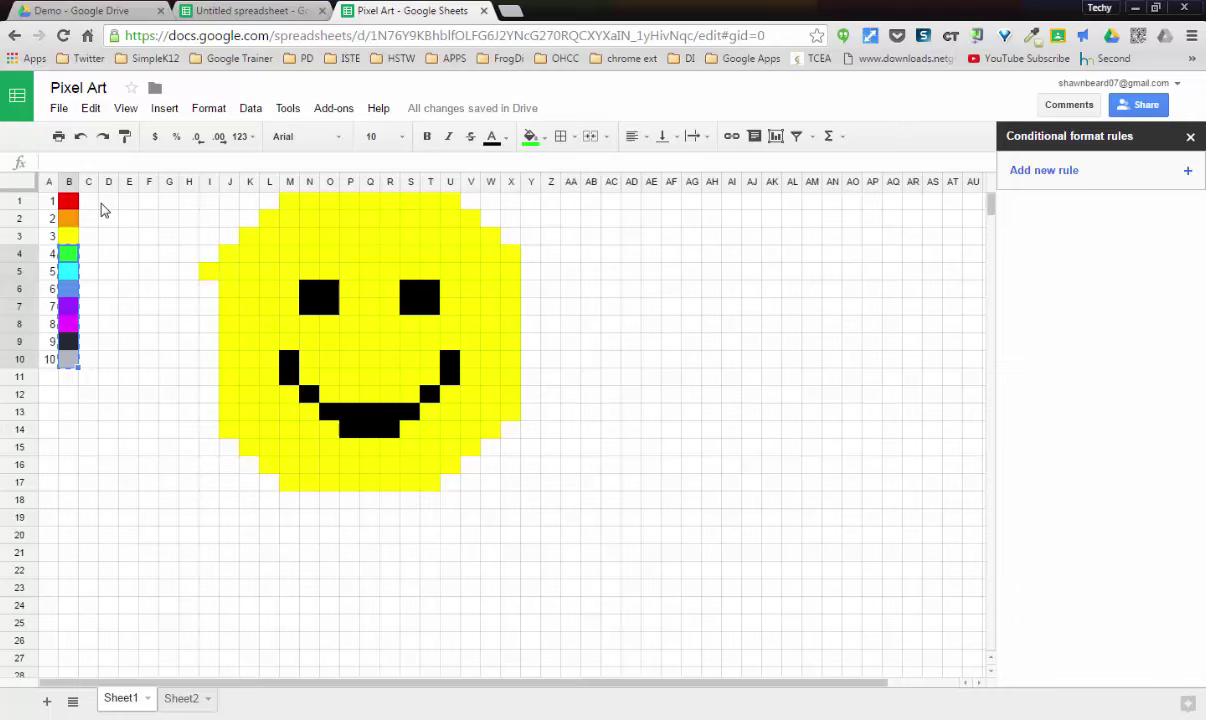
- Select the smiley area to load its rules, then enter 4 through 9 down I6:I11
drag(95, 205, 590, 464)
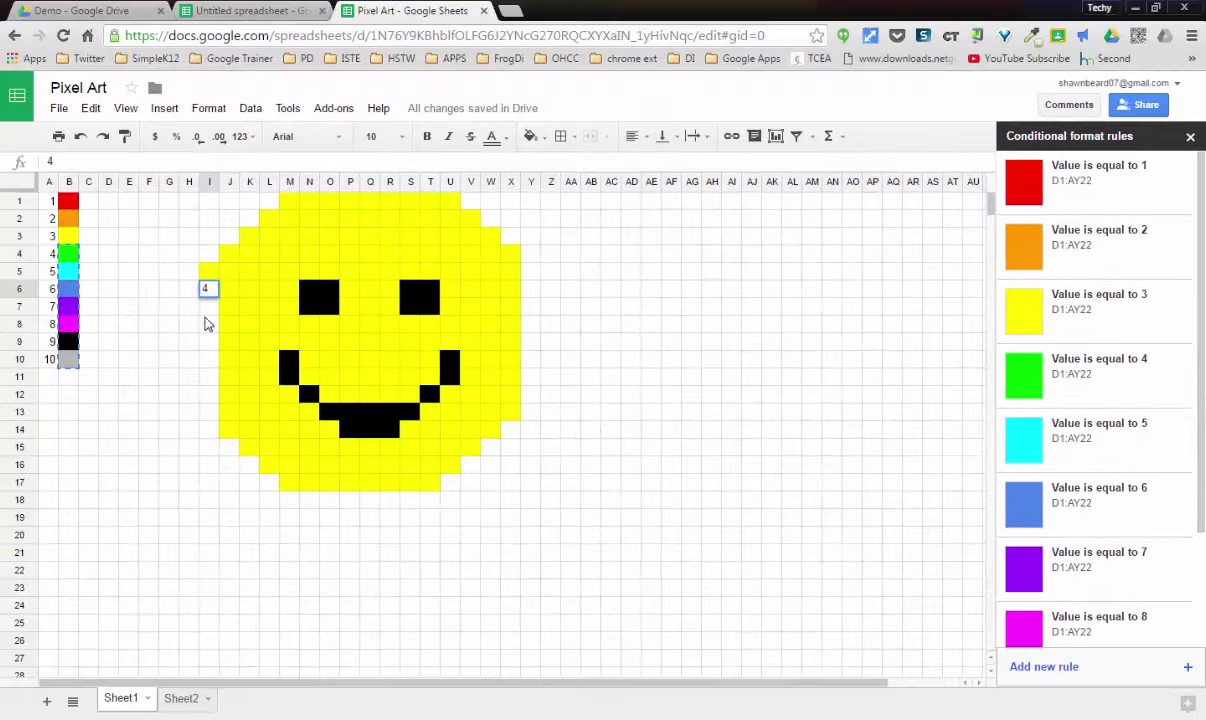
key(Return)
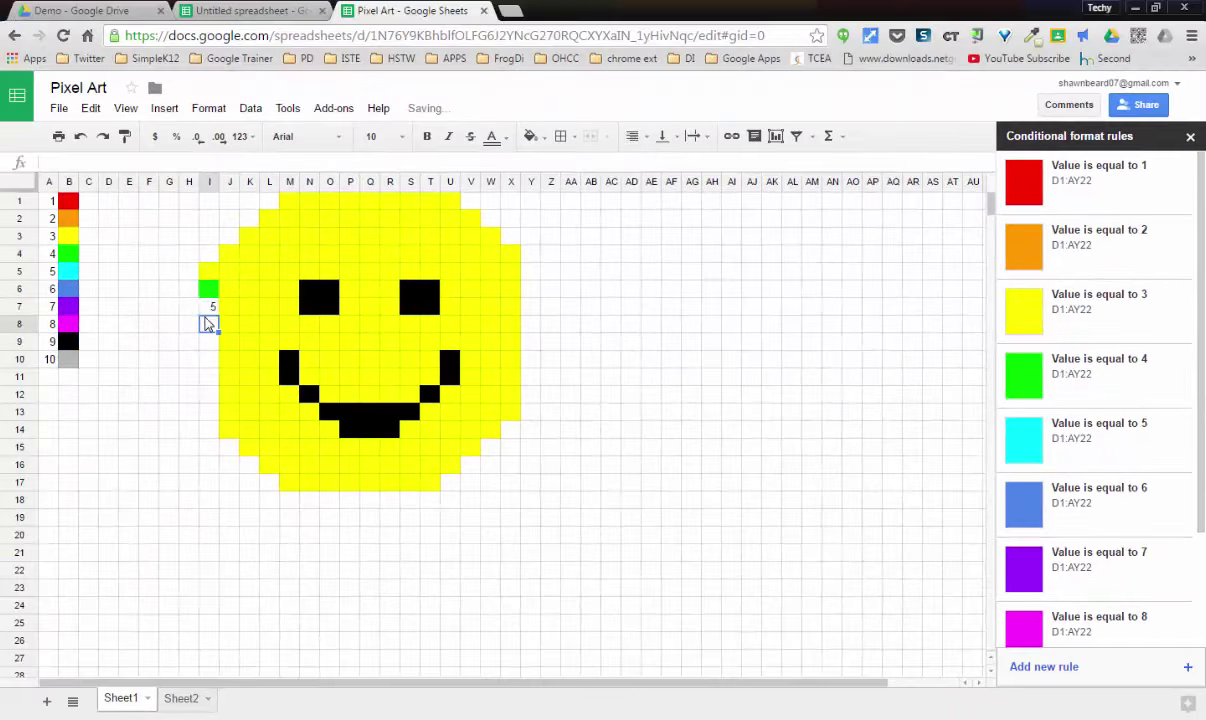
text(5)
key(Return)
text(6)
key(Return)
text(7)
key(Return)
text(8)
key(Return)
text(9)
key(Return)
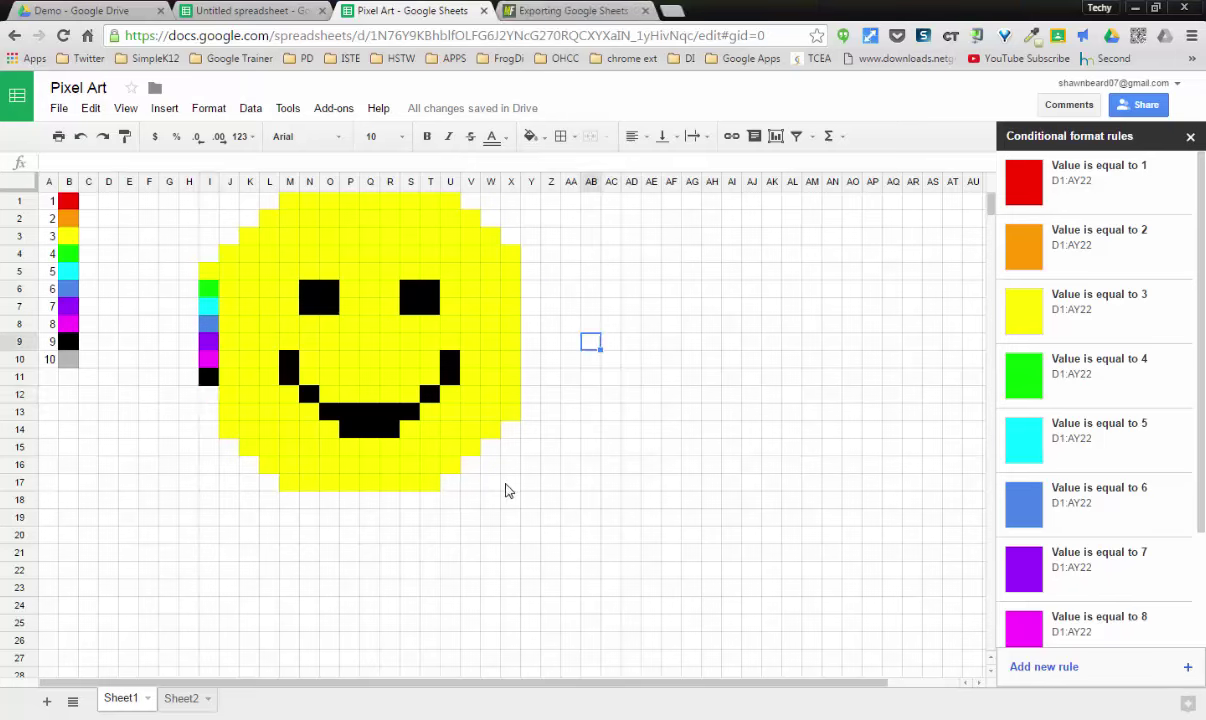
- Take a Snagit Region capture of the rectangle around the pixel-art smiley
click(59, 108)
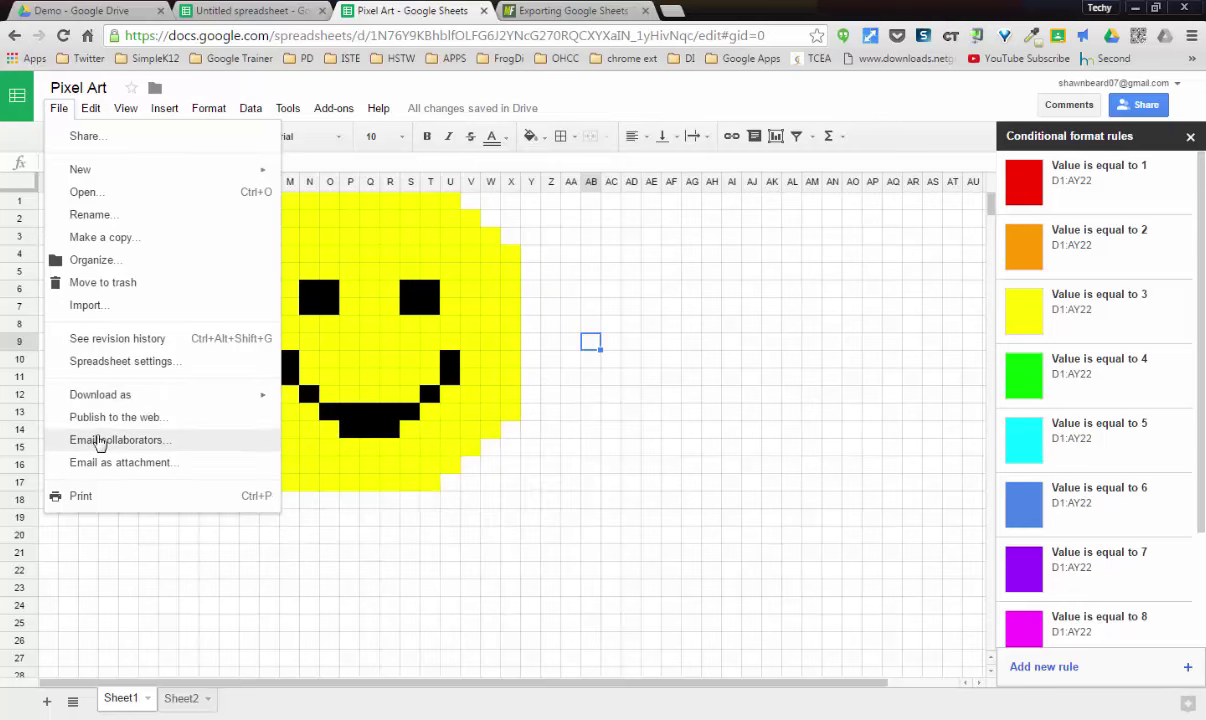
click(588, 413)
key(Right)
key(Right)
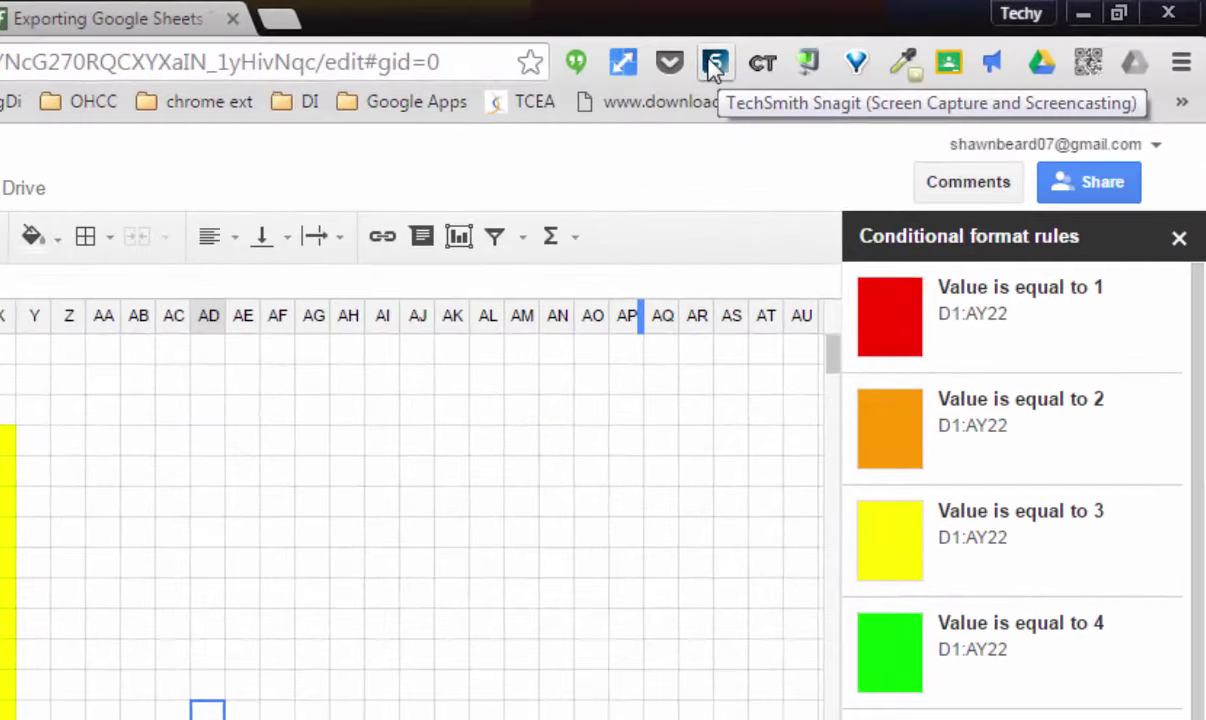
click(713, 65)
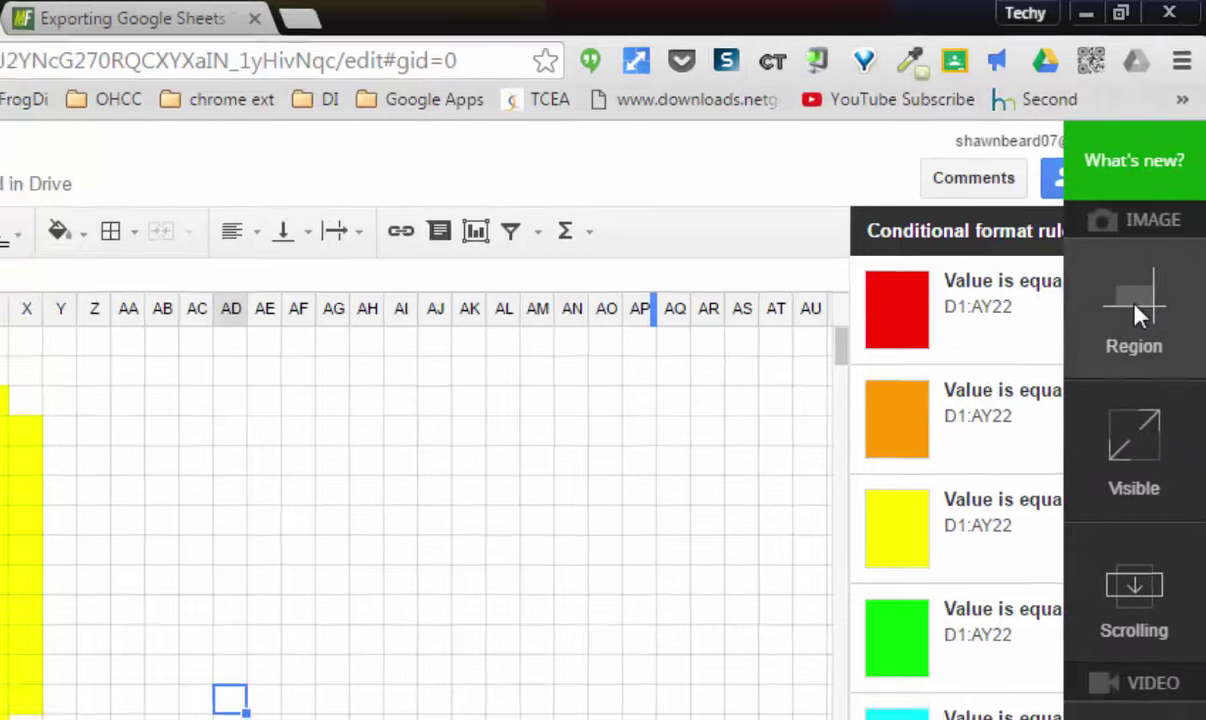
click(1138, 315)
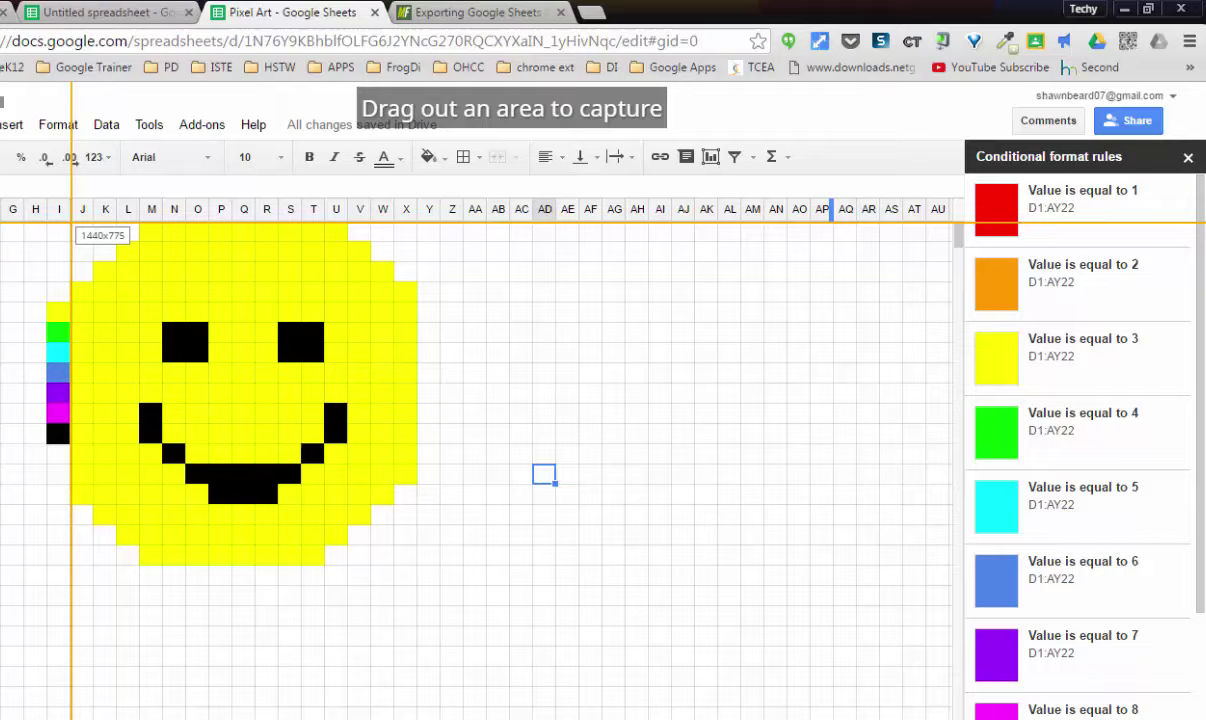
drag(70, 224, 418, 564)
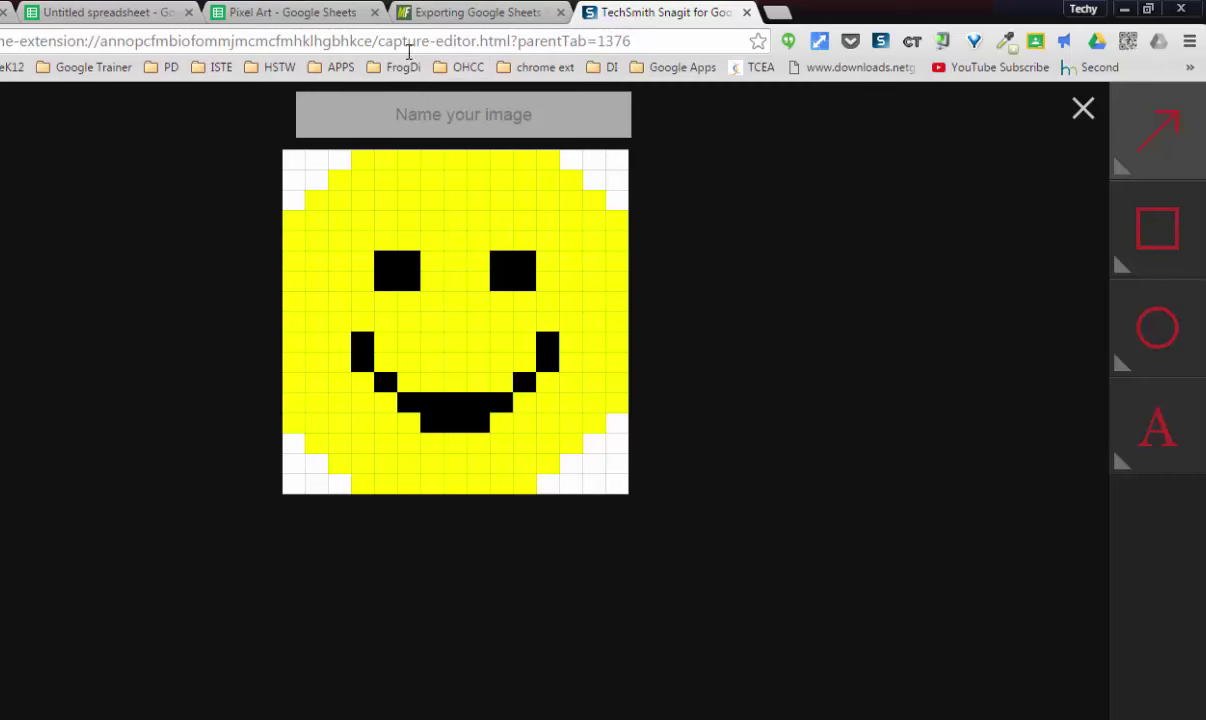
- On Pixel Art, select the whole sheet with Ctrl+A and drag a column border narrower
click(257, 10)
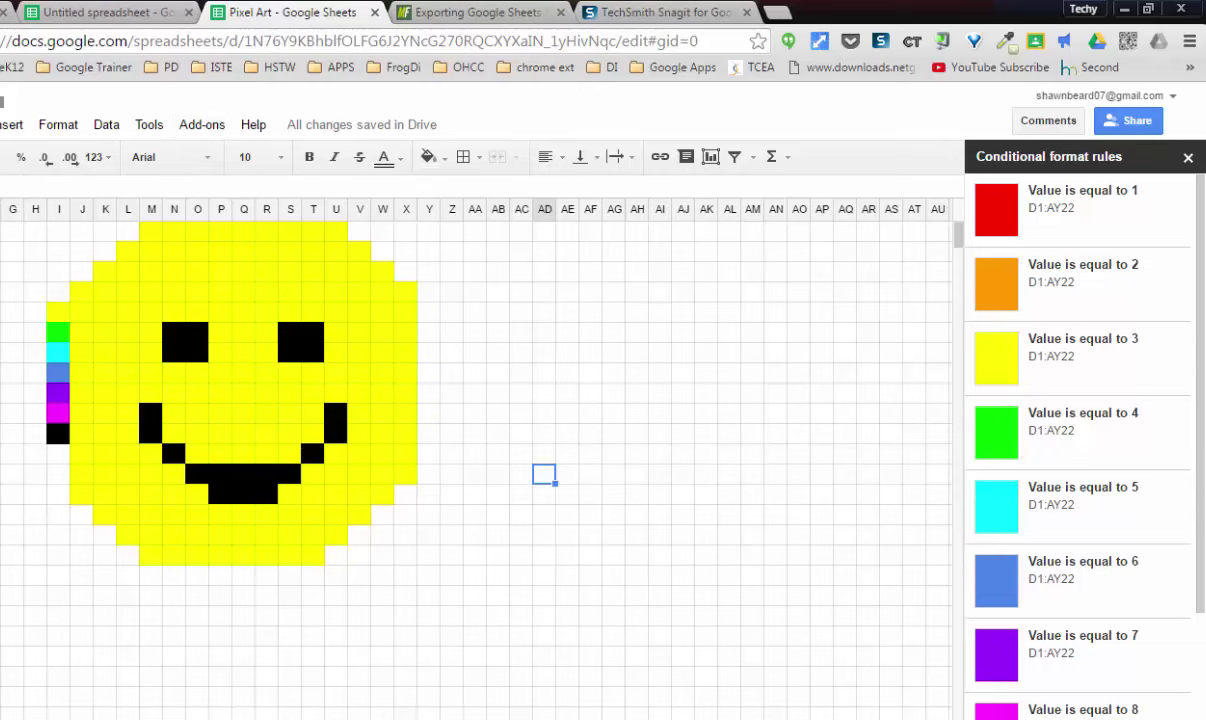
key(ctrl+a)
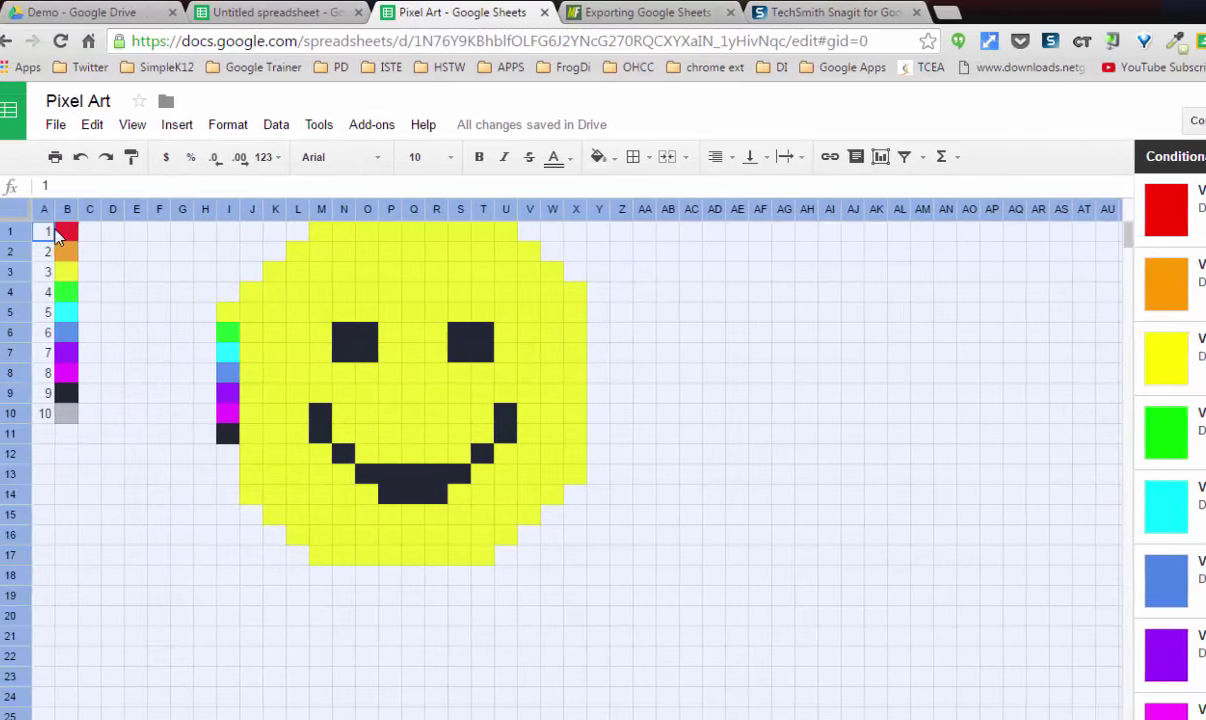
drag(67, 213, 18, 234)
click(159, 271)
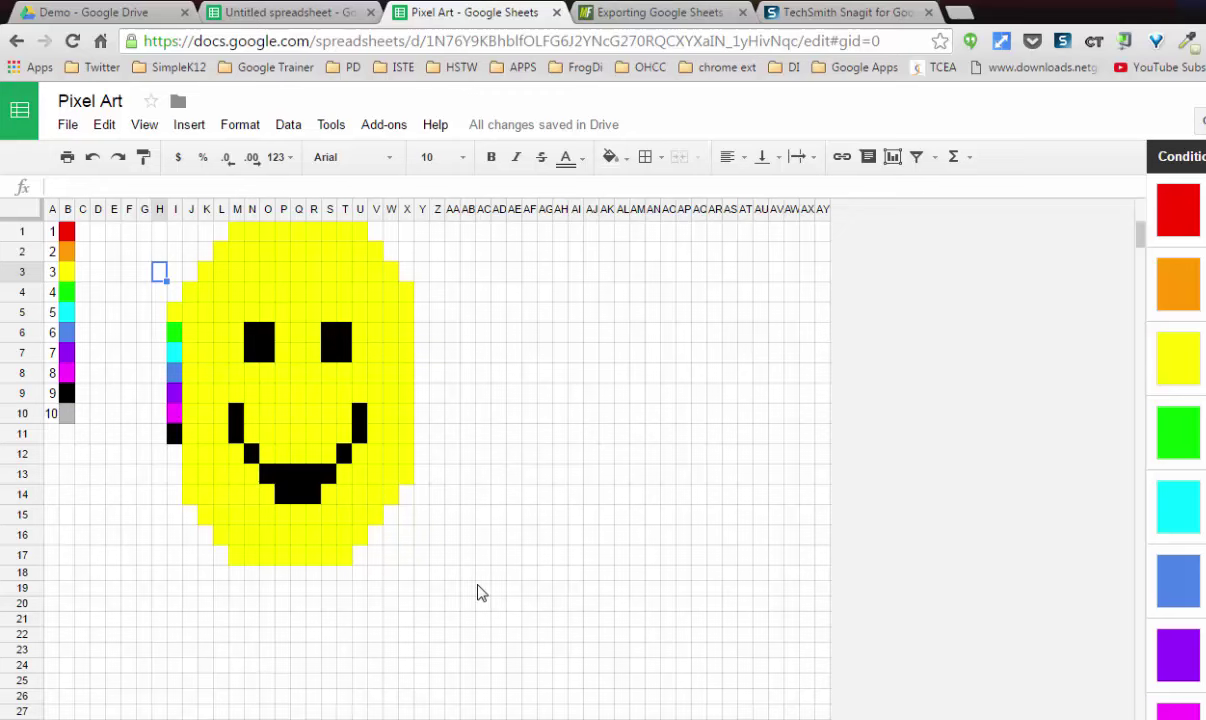
click(72, 126)
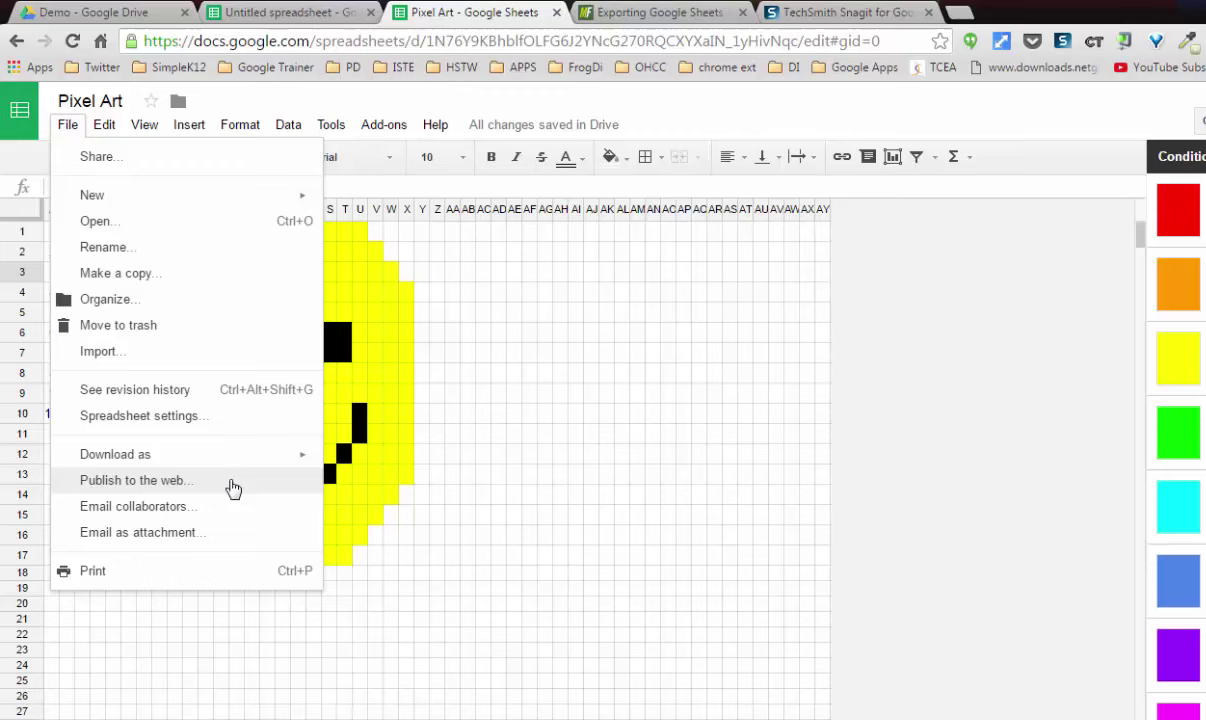
- Look over the File > Download formats such as PDF, then dismiss the menu unexported
click(592, 394)
click(67, 124)
mouse_move(223, 459)
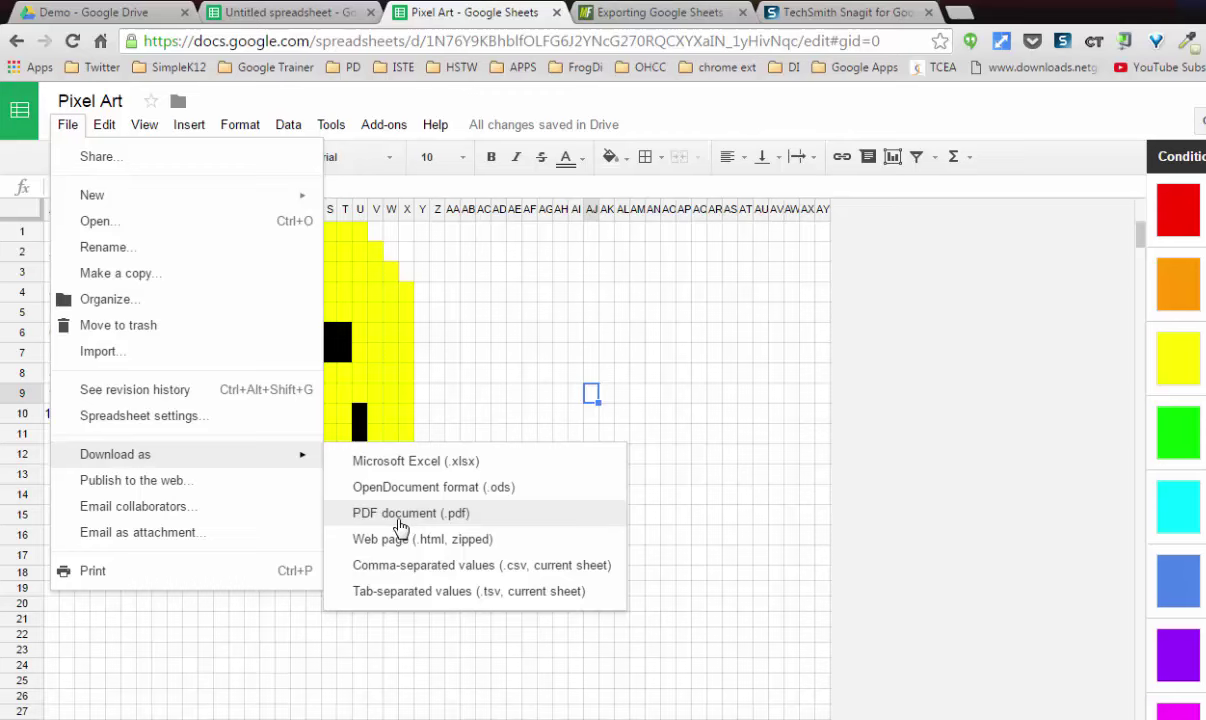
click(668, 475)
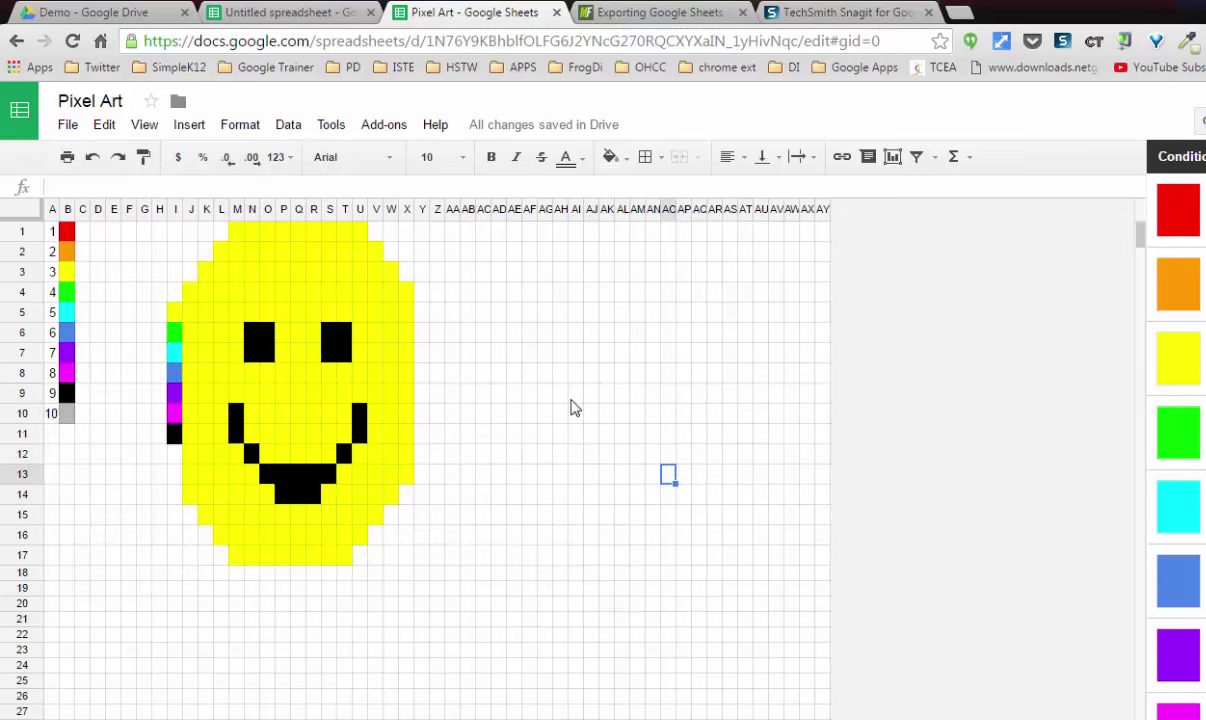